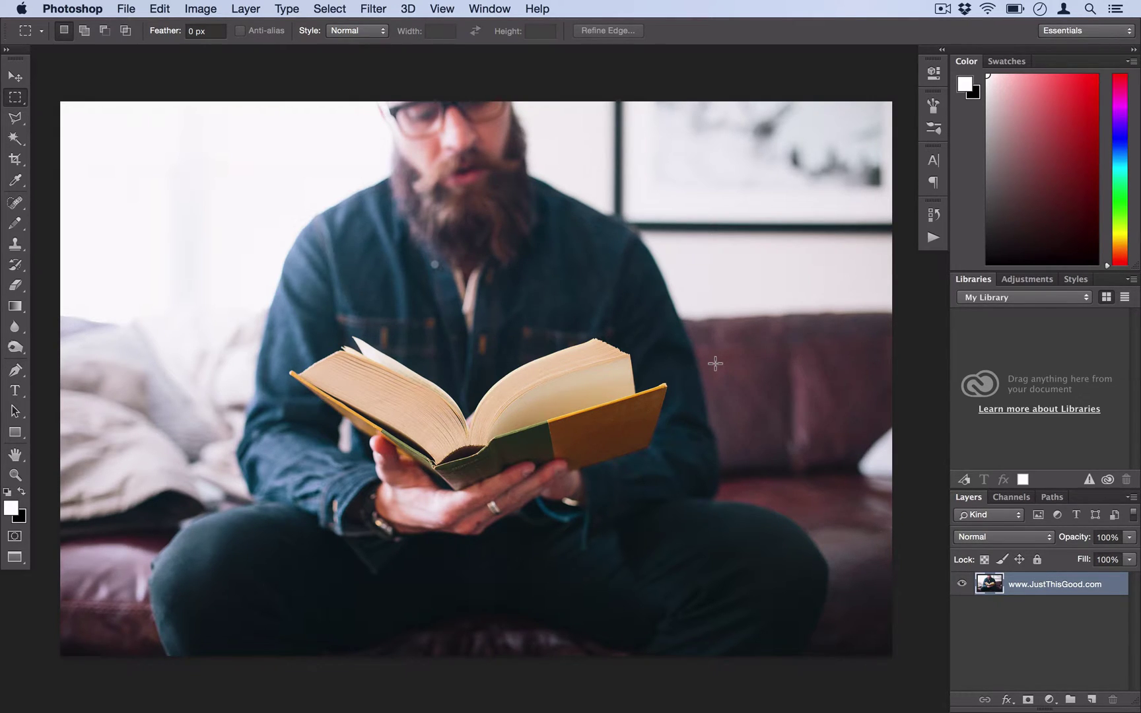
Create a new Solid Color fill layer named Color Fill 1
click(261, 9)
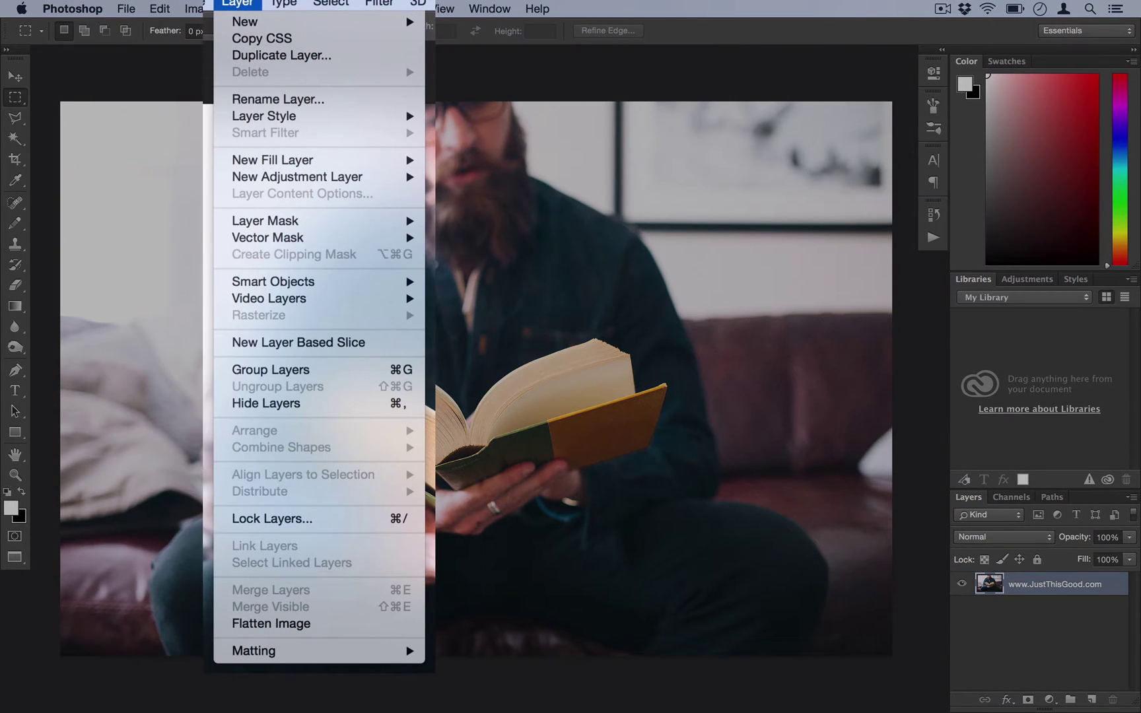
mouse_move(298, 152)
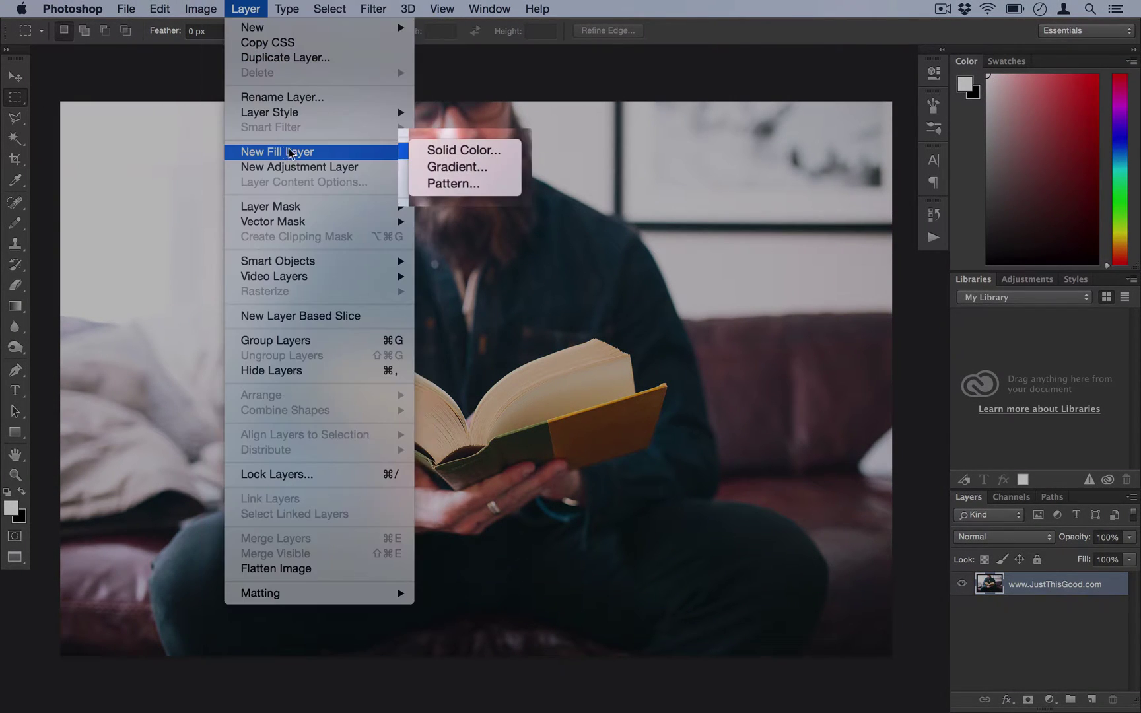
click(437, 149)
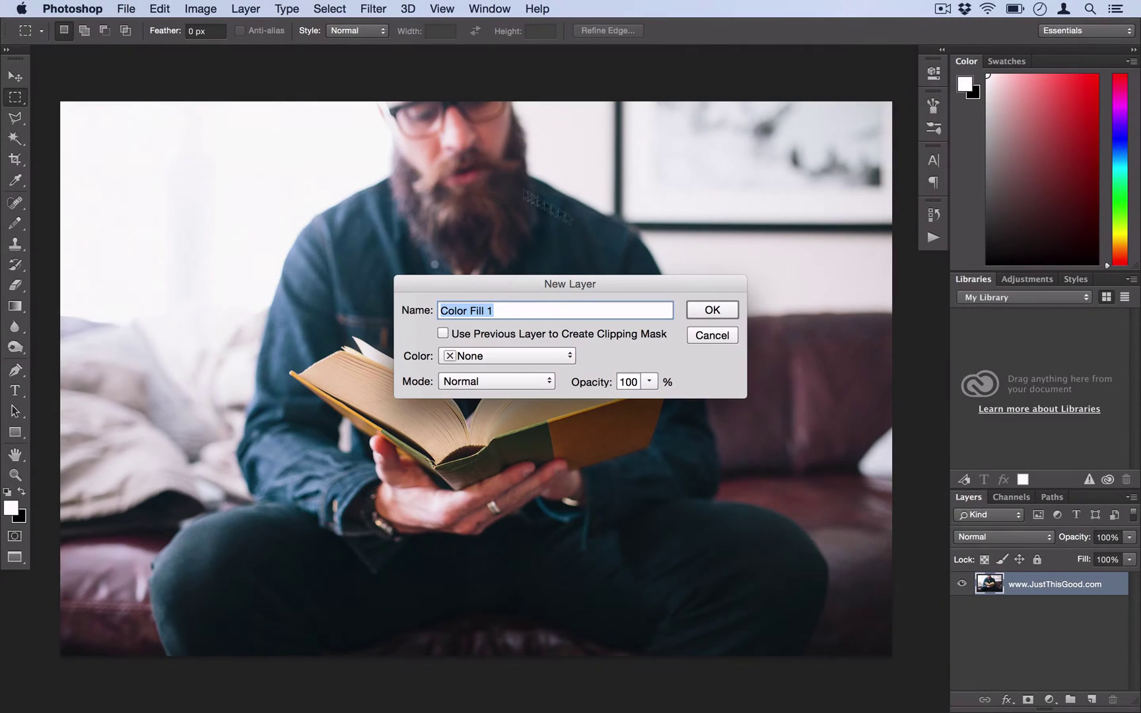
click(712, 310)
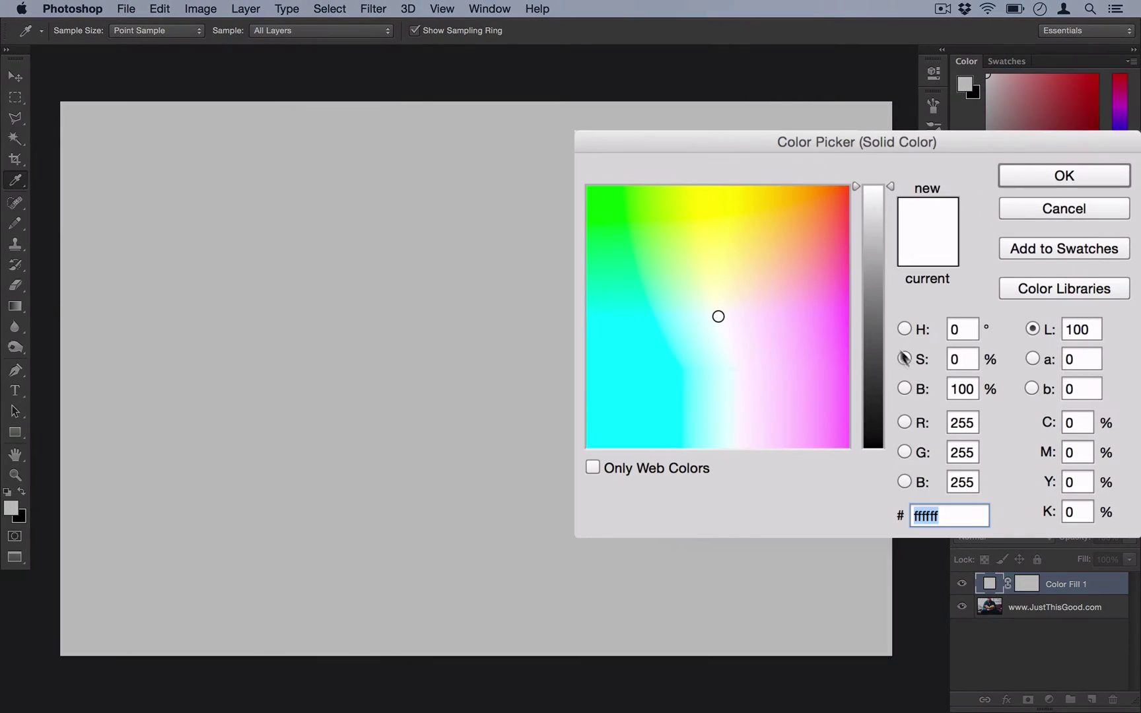
Set the fill colour to black 000000, then rasterize the Color Fill 1 layer
drag(877, 302, 870, 467)
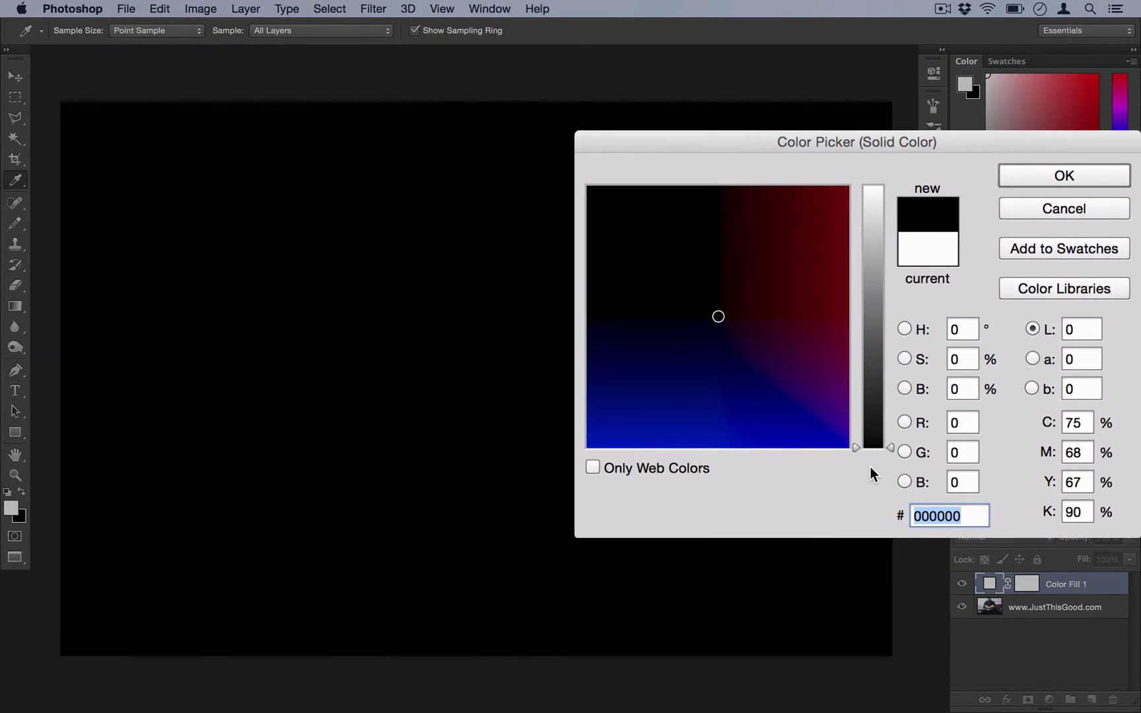
click(970, 516)
drag(978, 516, 790, 520)
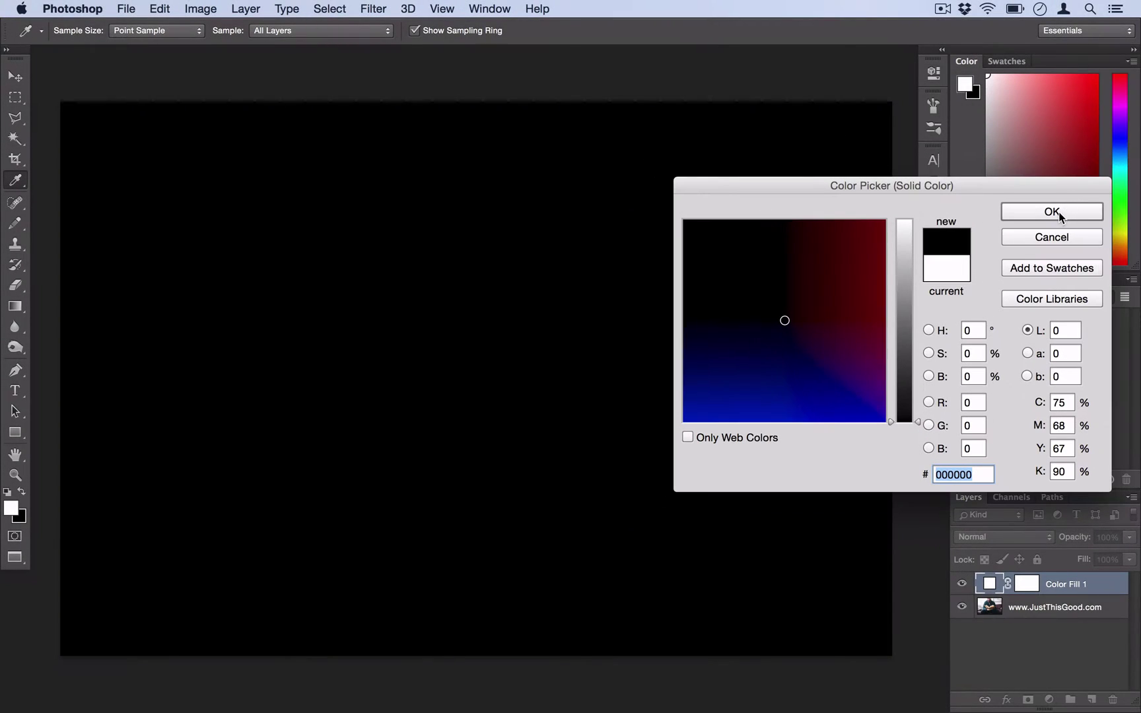
click(1050, 210)
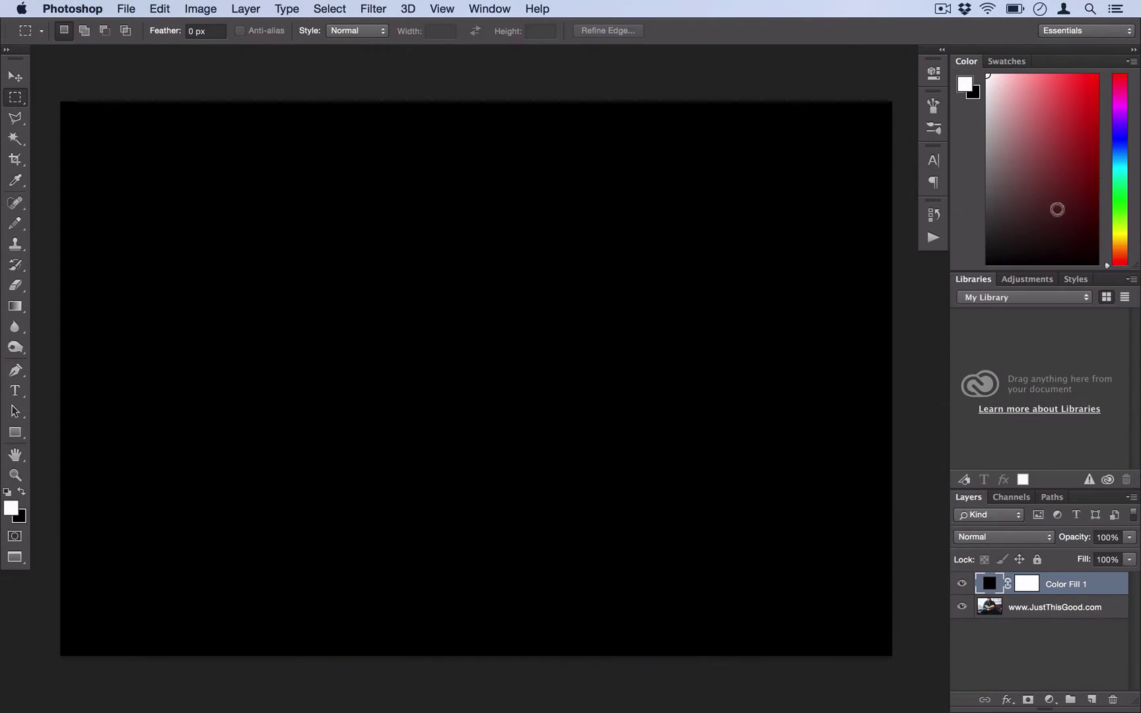
right_click(1057, 584)
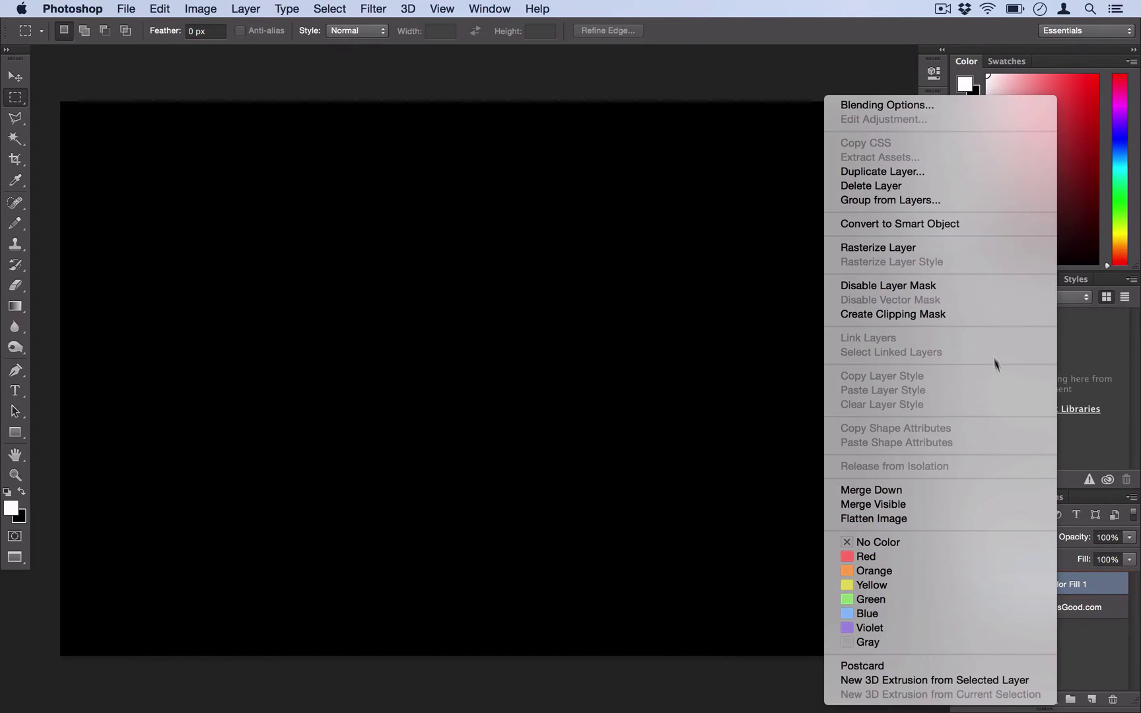
click(971, 247)
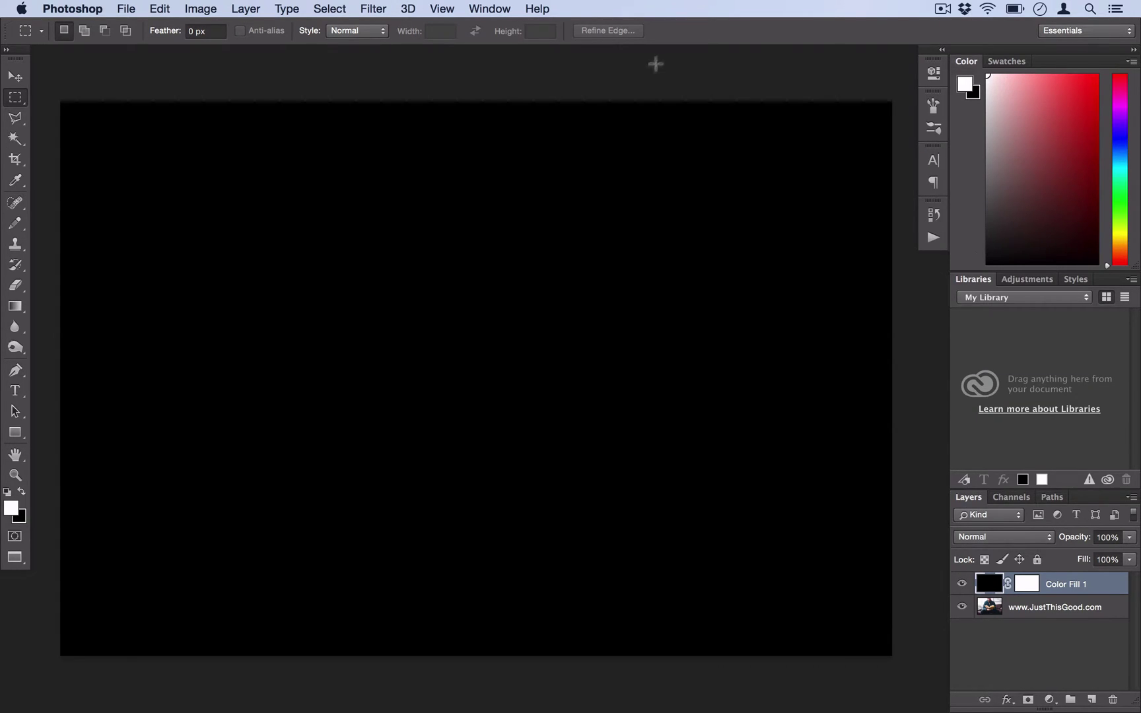
Apply Add Noise to the black layer at 100% Amount, Gaussian, Monochromatic
click(371, 9)
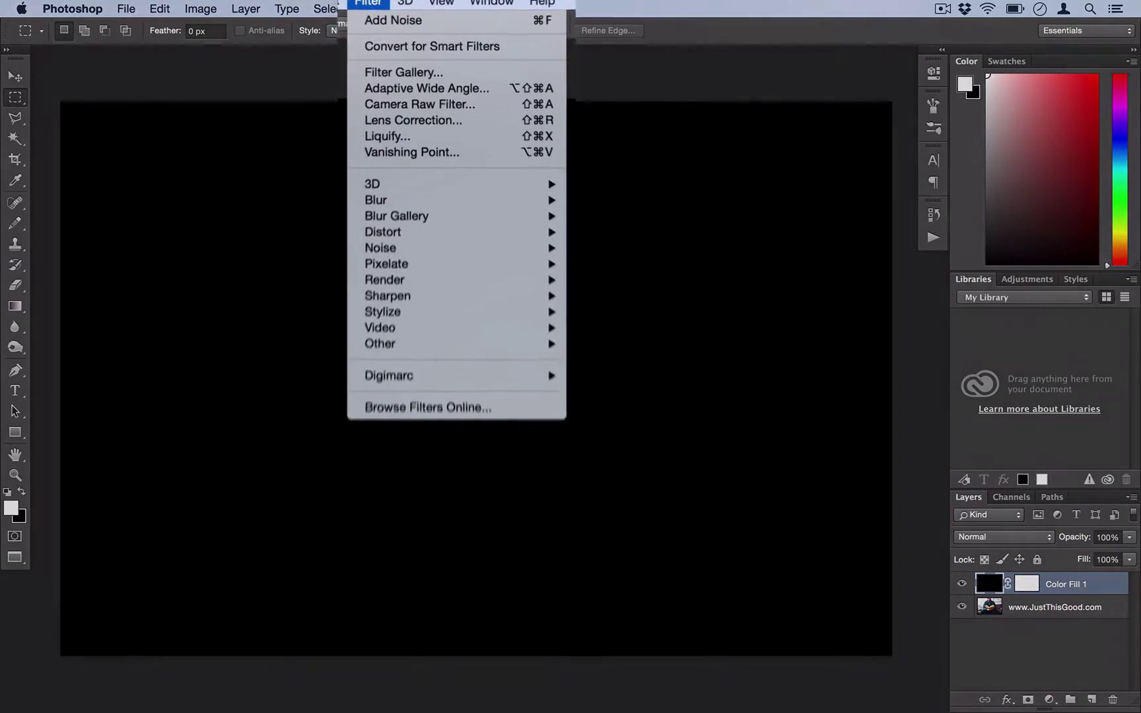
mouse_move(425, 250)
click(601, 239)
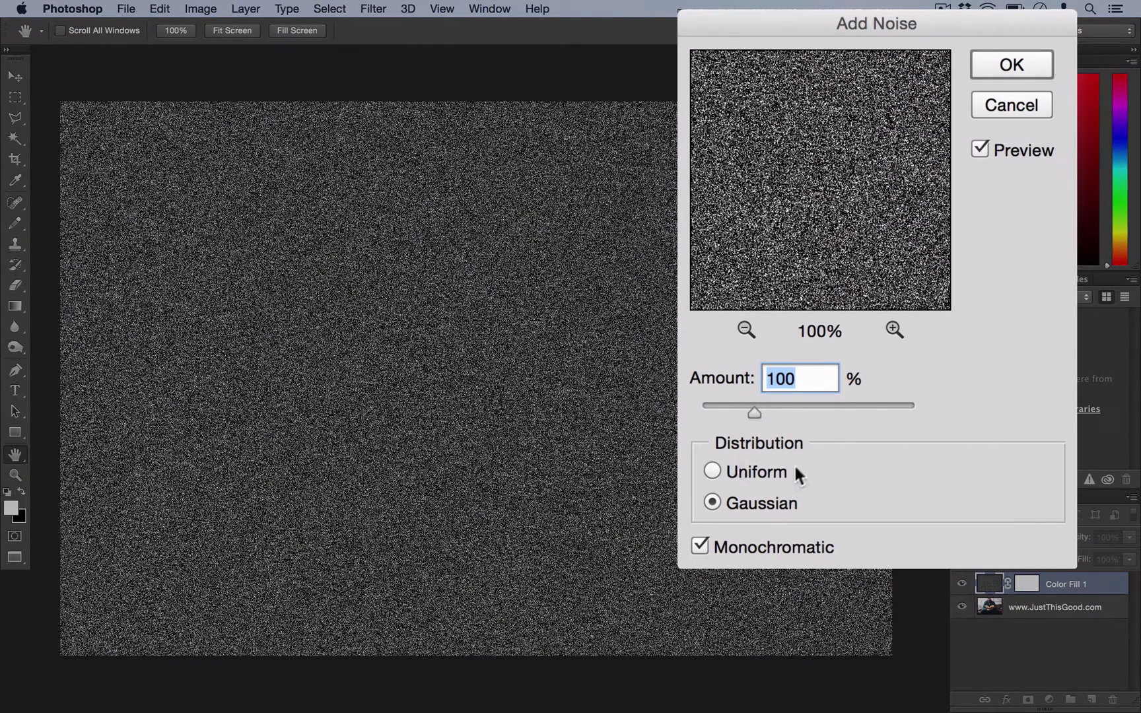
click(810, 379)
double_click(810, 380)
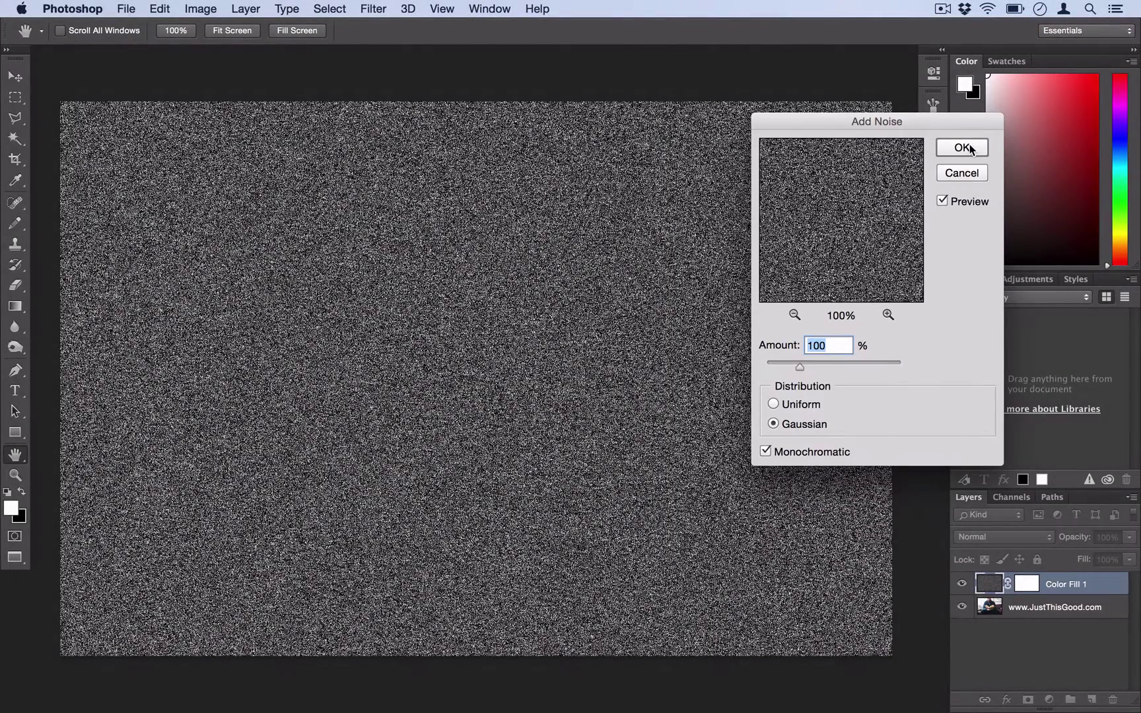
click(963, 147)
key(m)
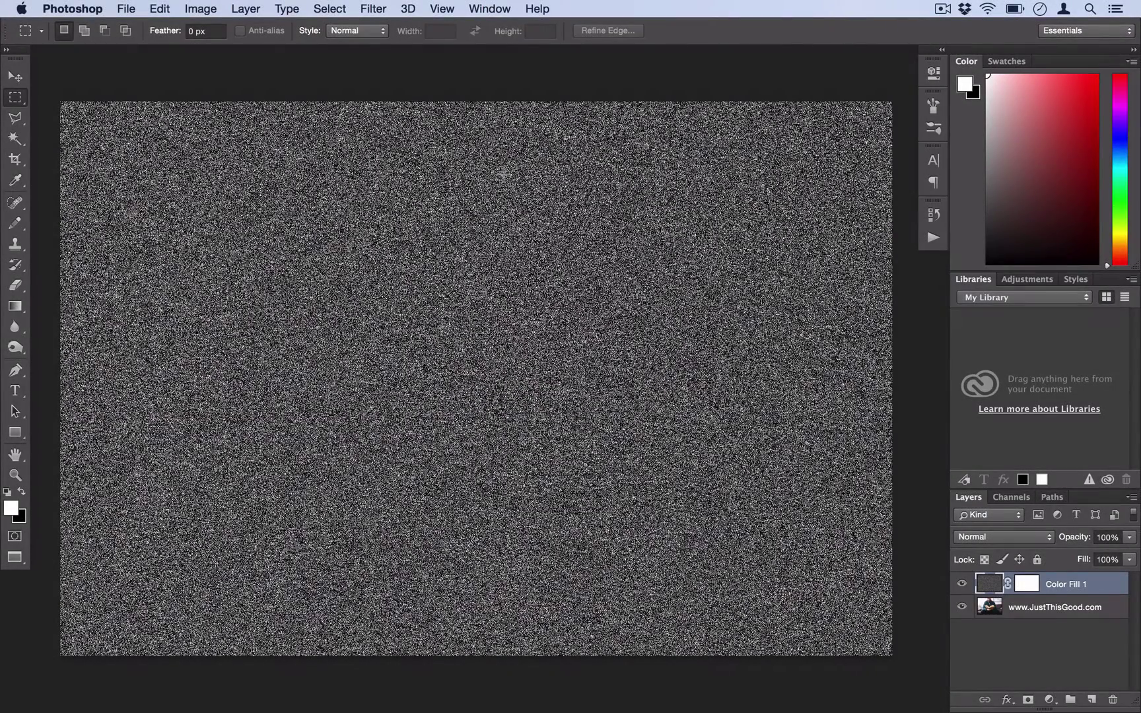
Apply Filter Gallery Torn Edges with Image Balance 9, Smoothness 12, Contrast 23
click(373, 8)
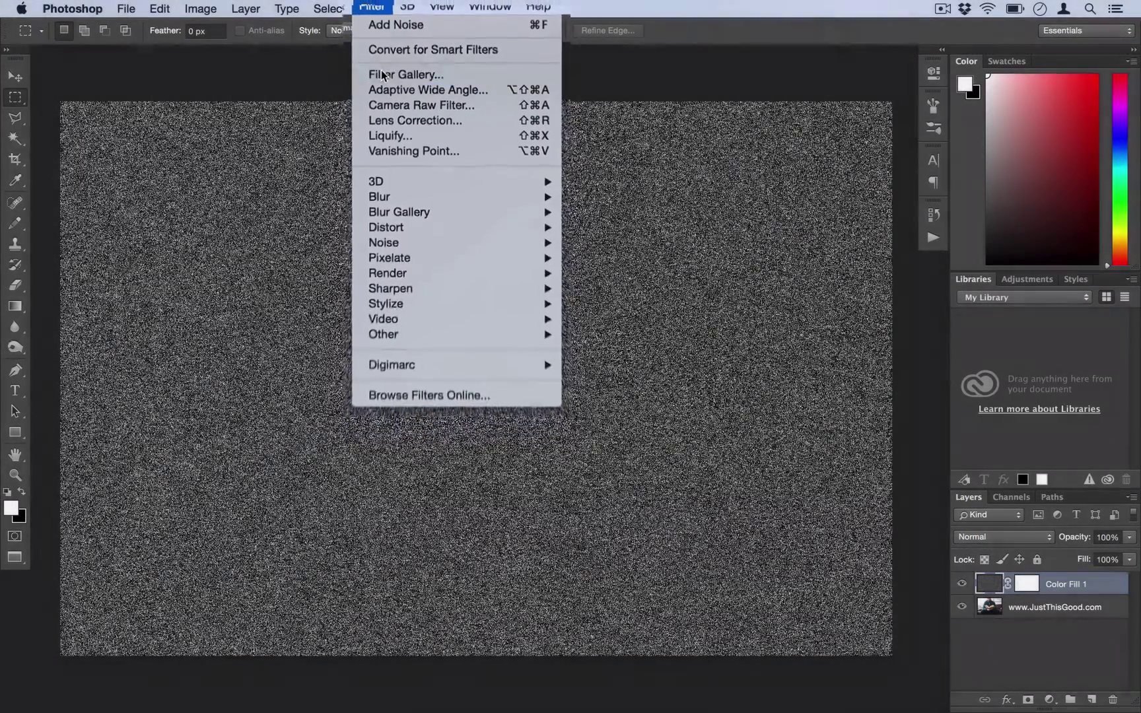
click(382, 74)
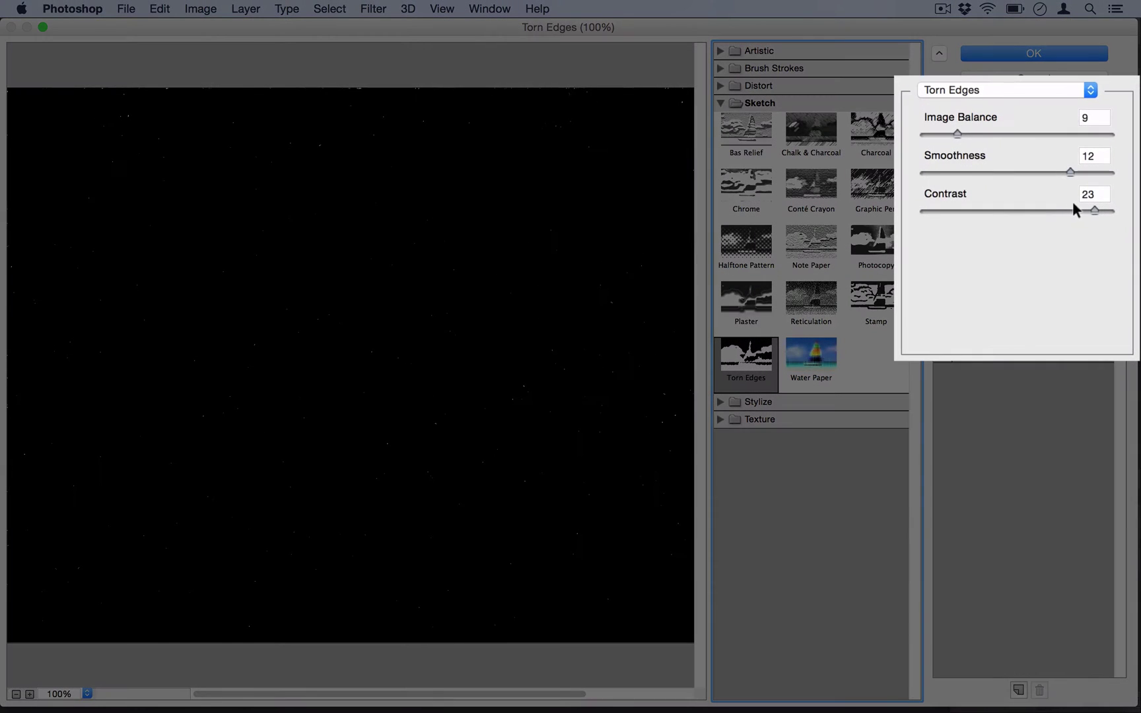
click(1093, 195)
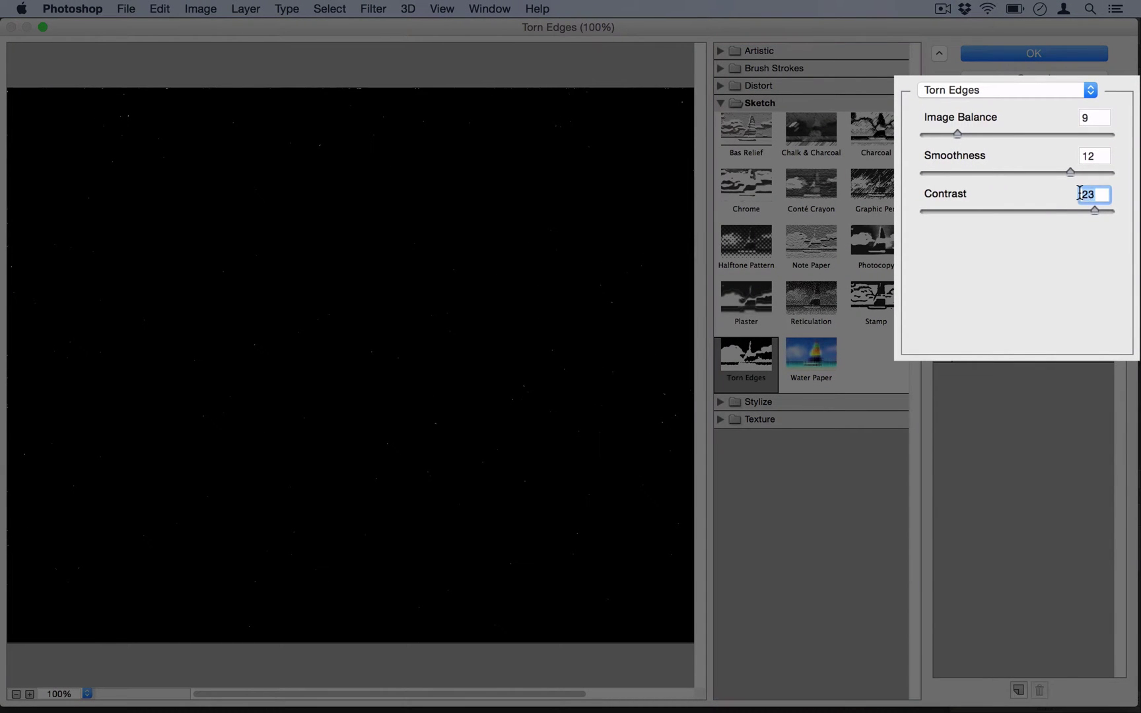
click(1096, 156)
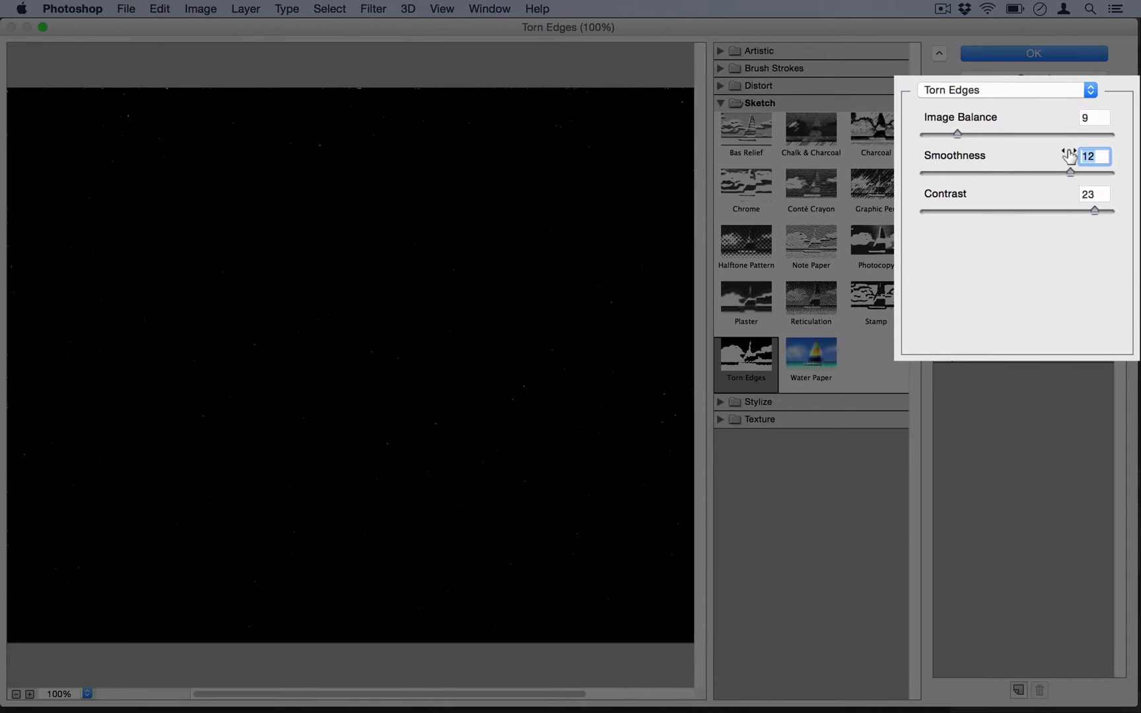
click(1090, 119)
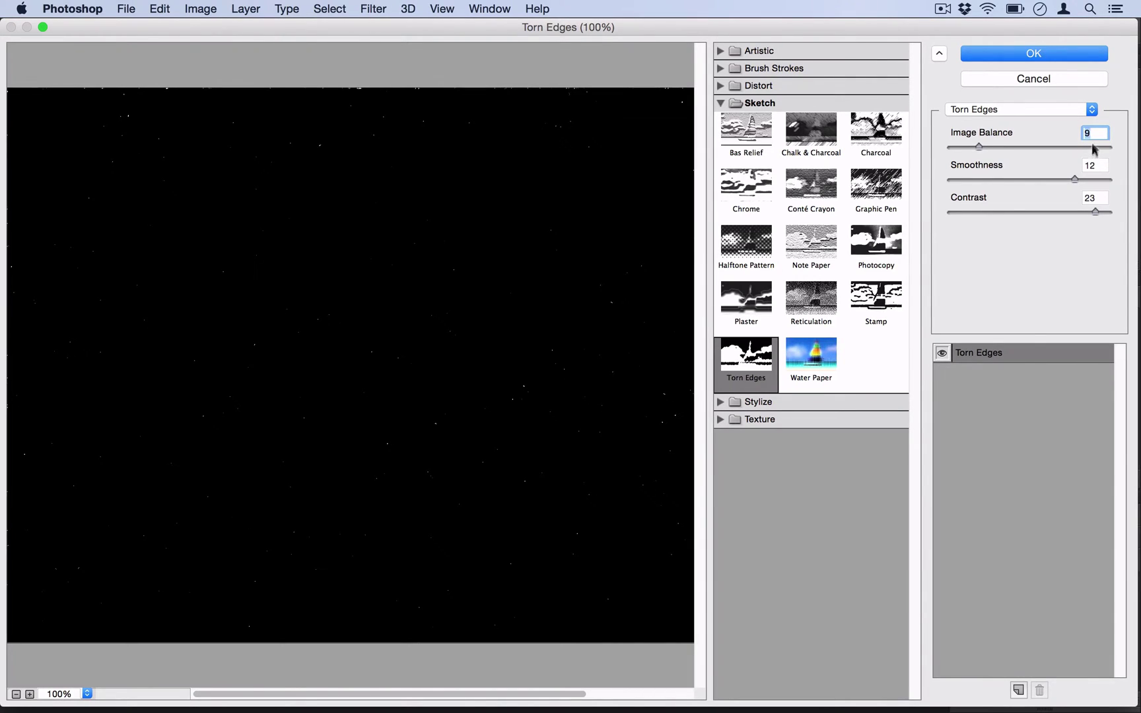
click(1023, 52)
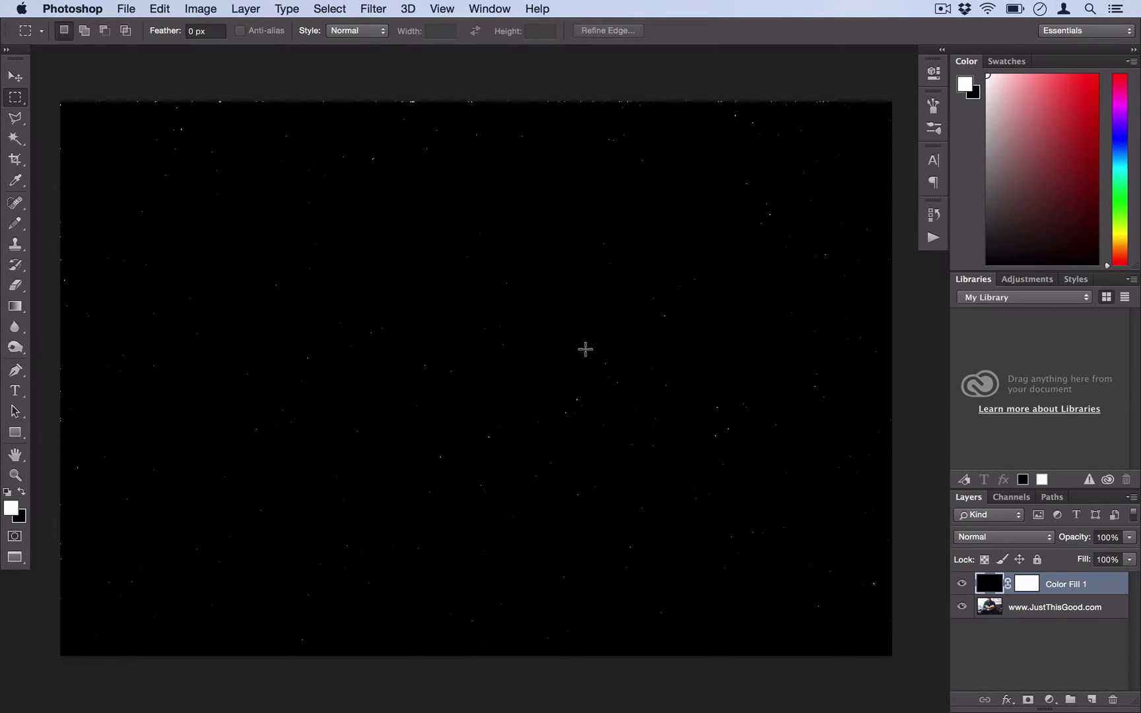
Run Add Noise again on the speck layer with Amount set to 10%
click(375, 8)
mouse_move(428, 244)
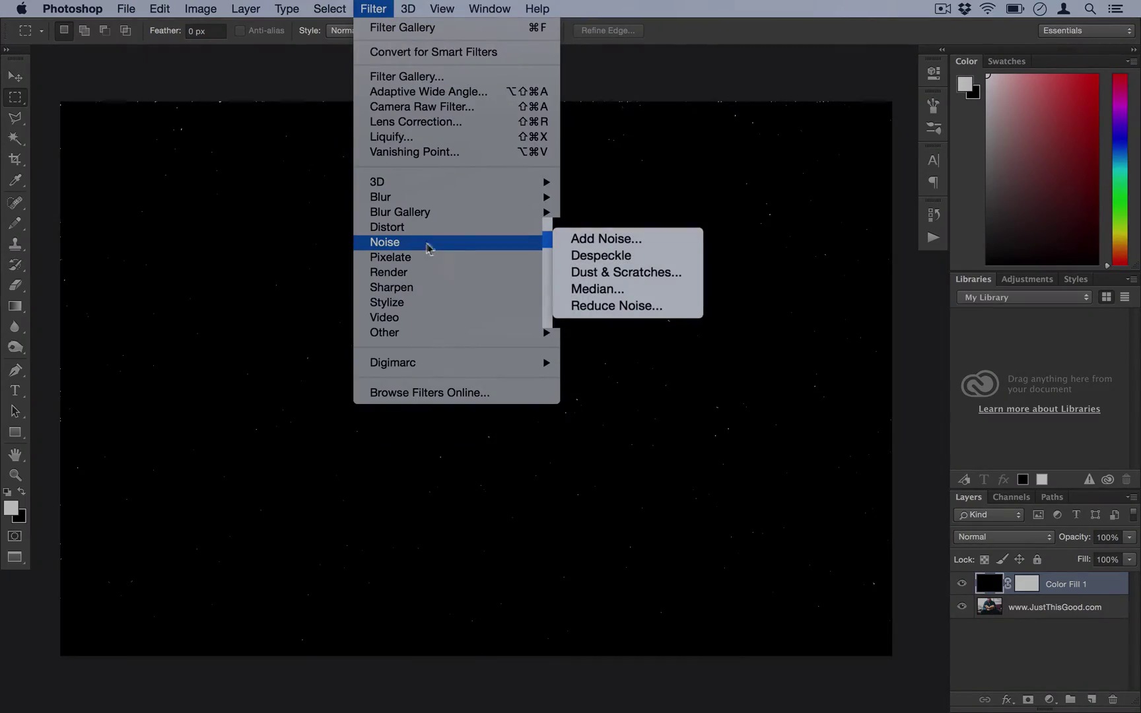
click(605, 242)
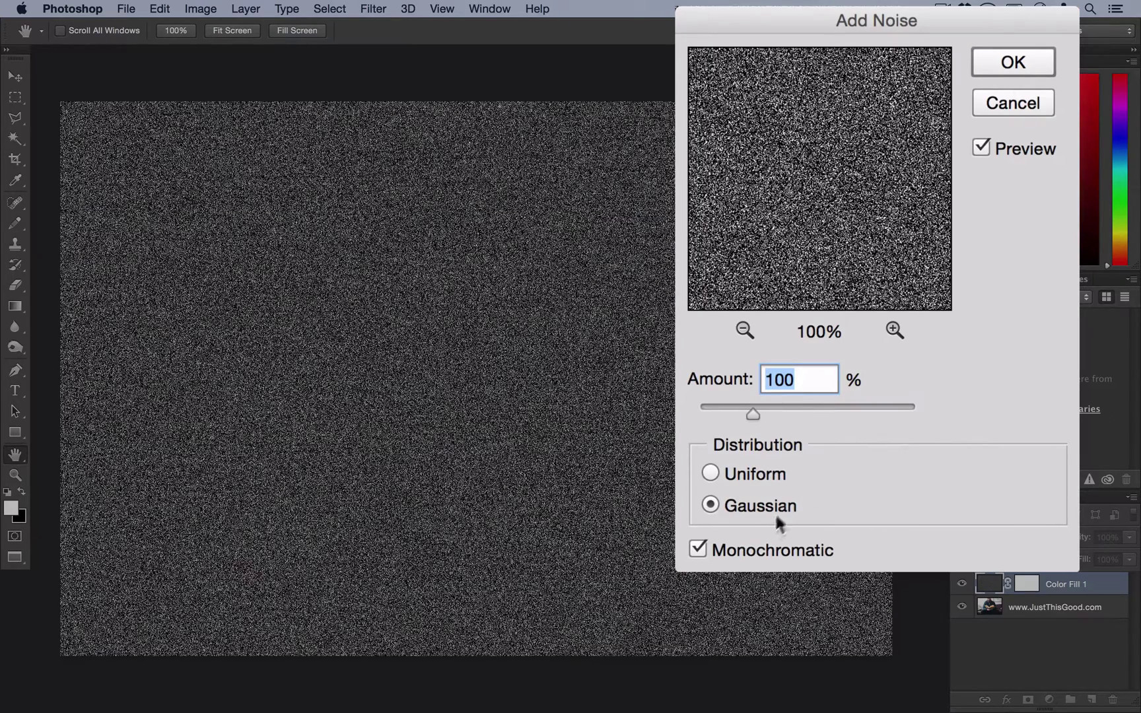
click(707, 410)
drag(707, 410, 703, 407)
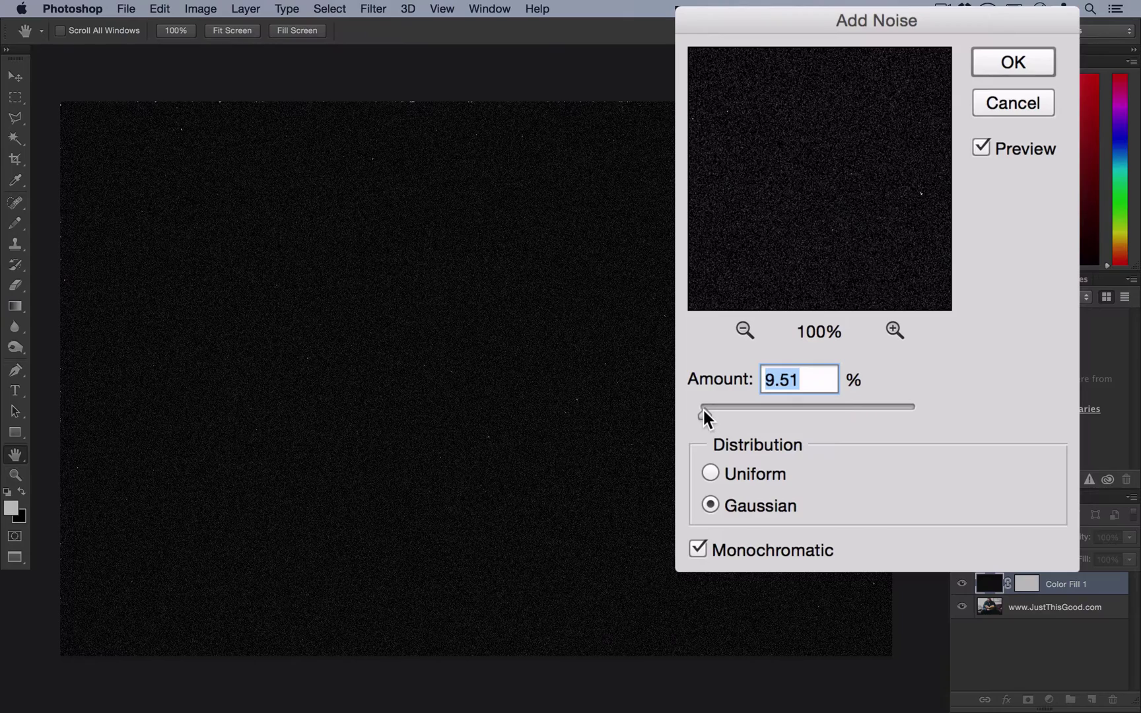
click(810, 380)
click(687, 380)
text(10)
key(Return)
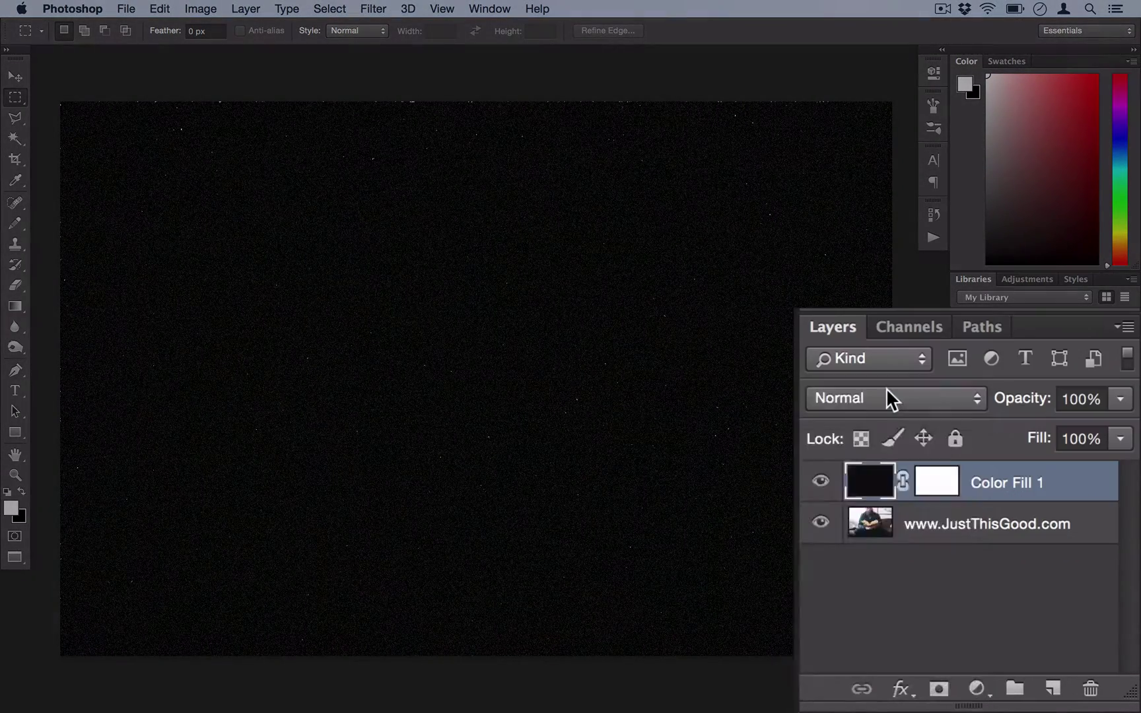
Change Color Fill 1's blend mode to Screen so the photo shows beneath the specks
click(1000, 536)
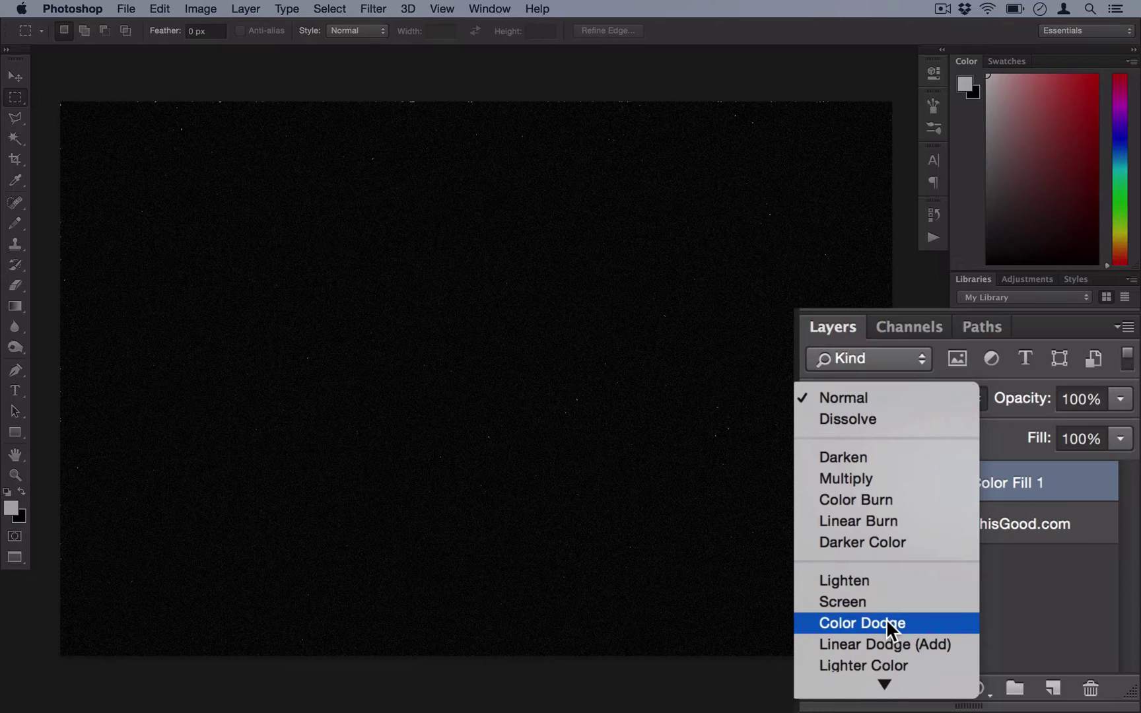
click(1028, 499)
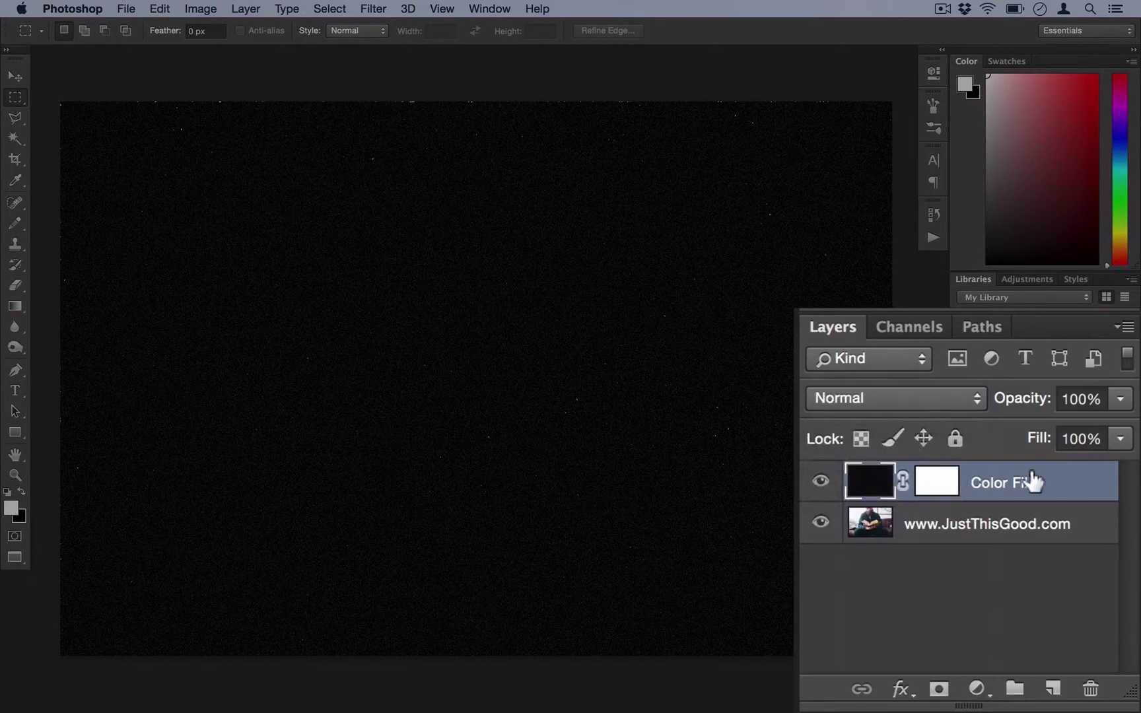
click(939, 391)
click(915, 601)
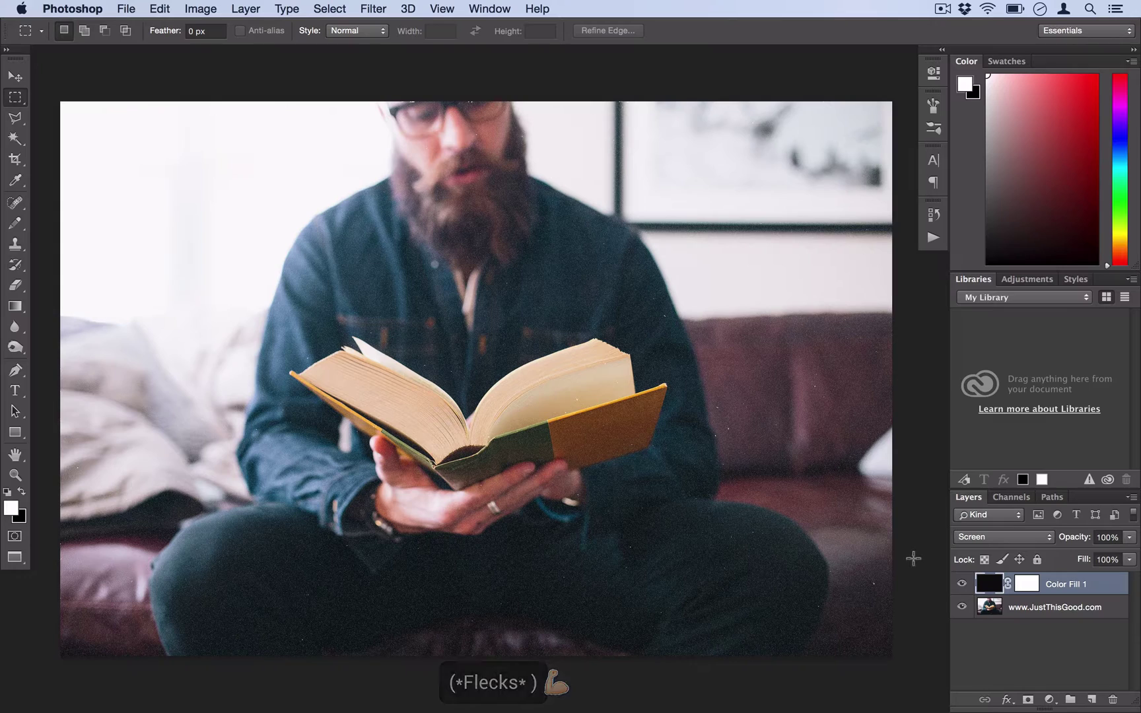
right_click(1071, 585)
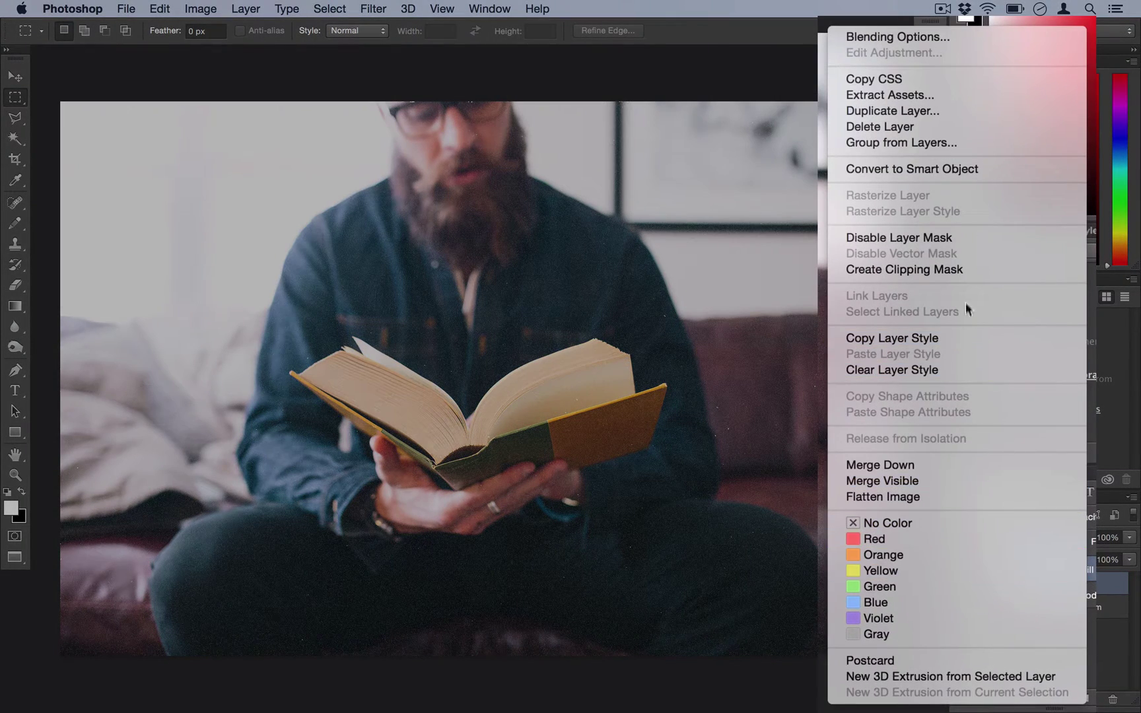
Duplicate Color Fill 1 and apply Motion Blur at 0° angle, 2000 px distance to the copy
click(951, 110)
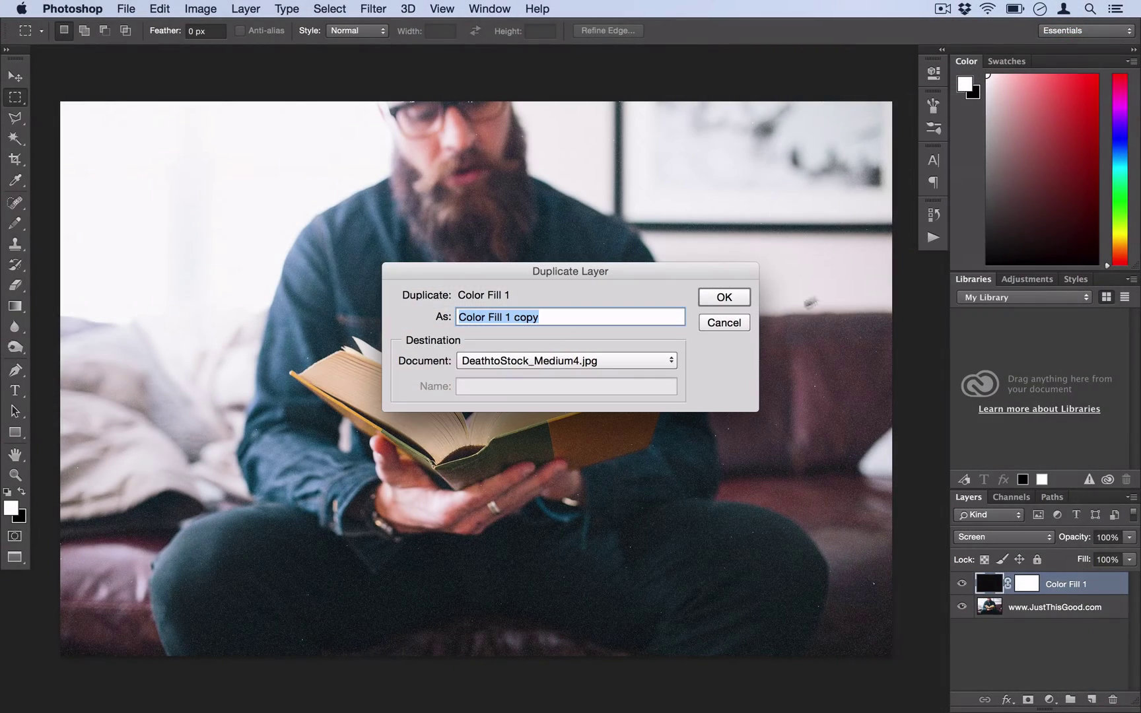
click(724, 298)
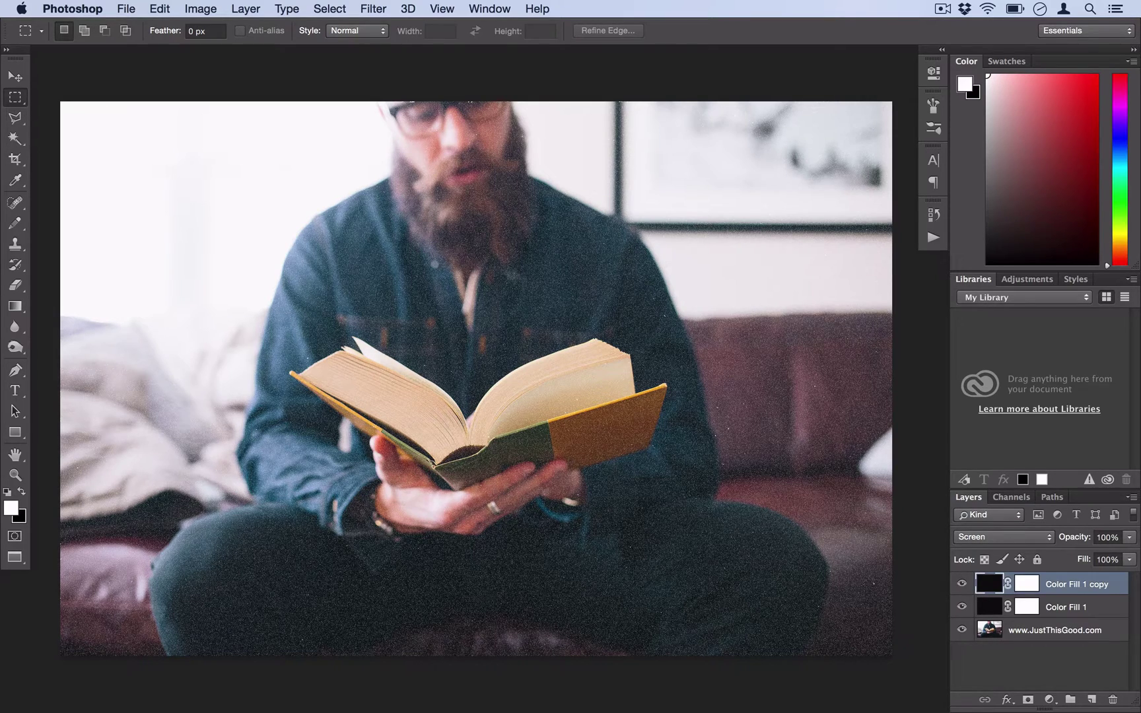
click(373, 9)
mouse_move(438, 199)
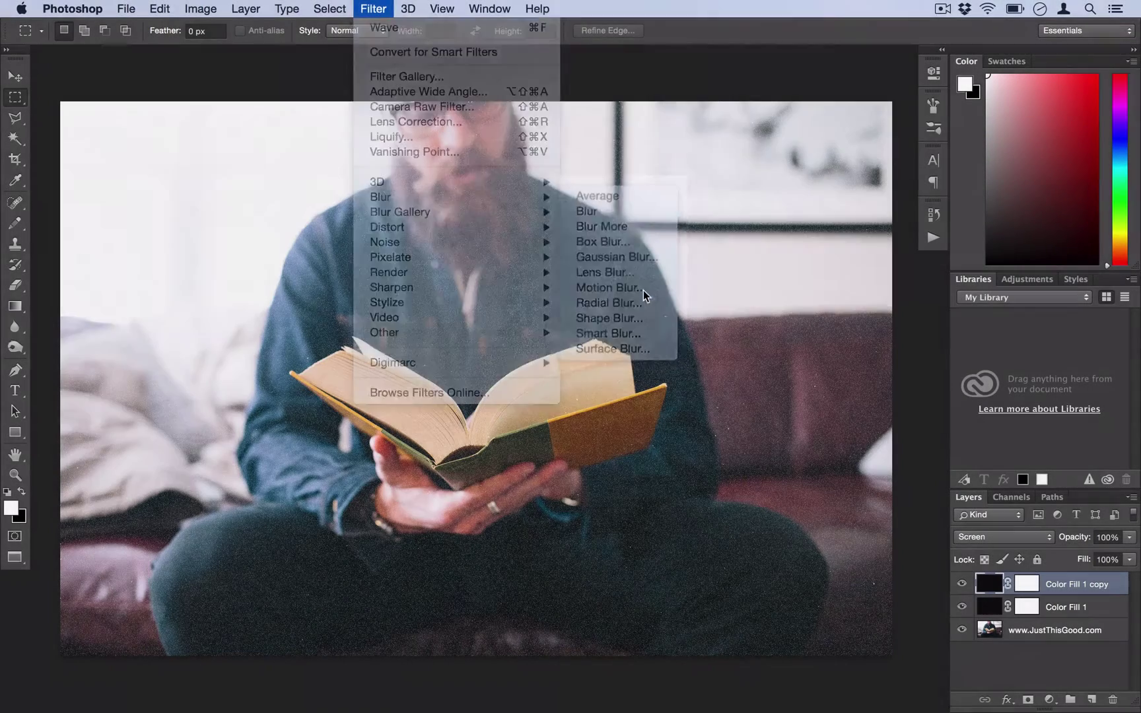
click(642, 290)
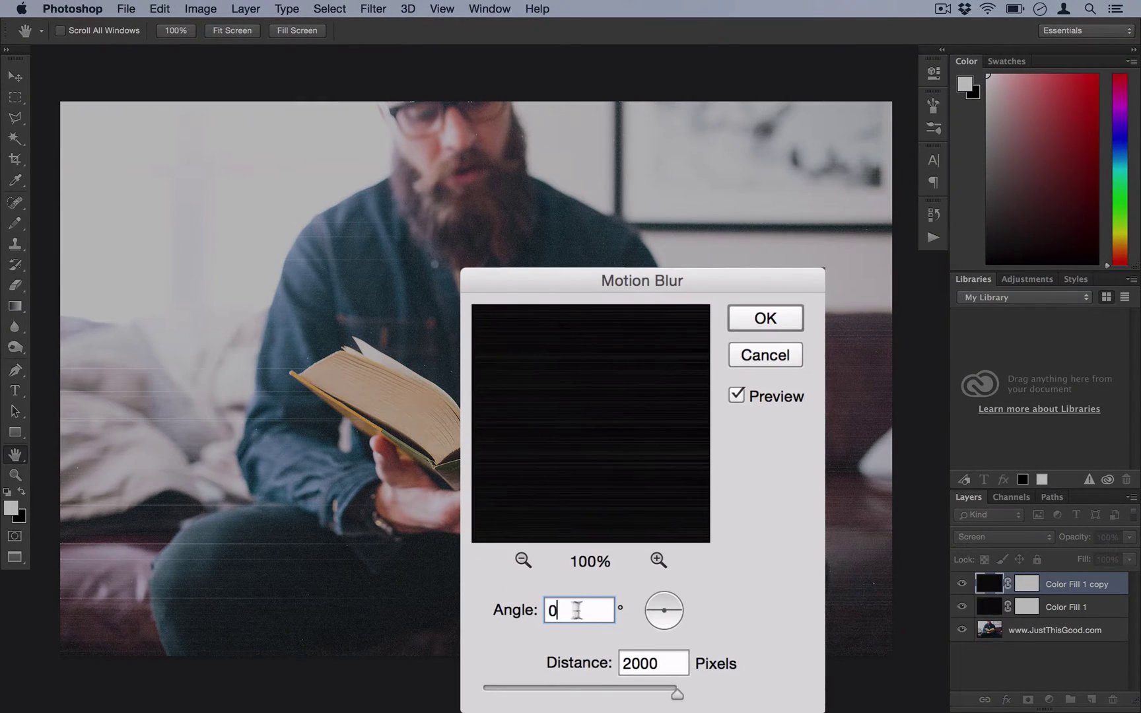
drag(674, 694, 686, 695)
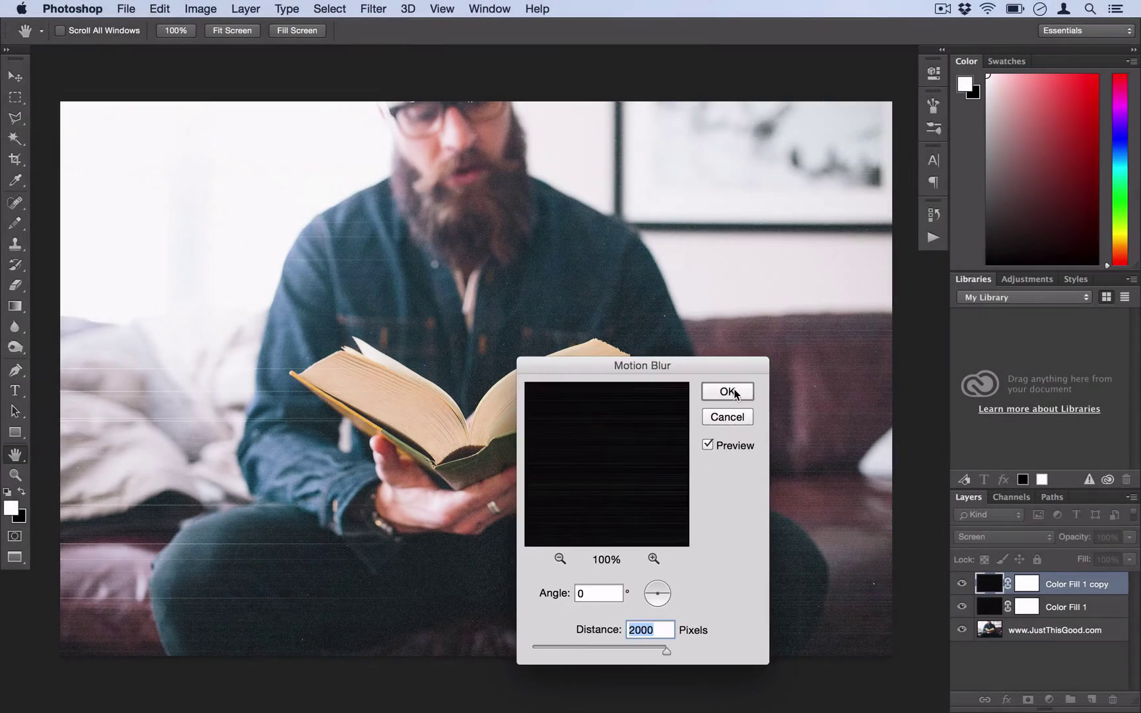
click(727, 392)
key(m)
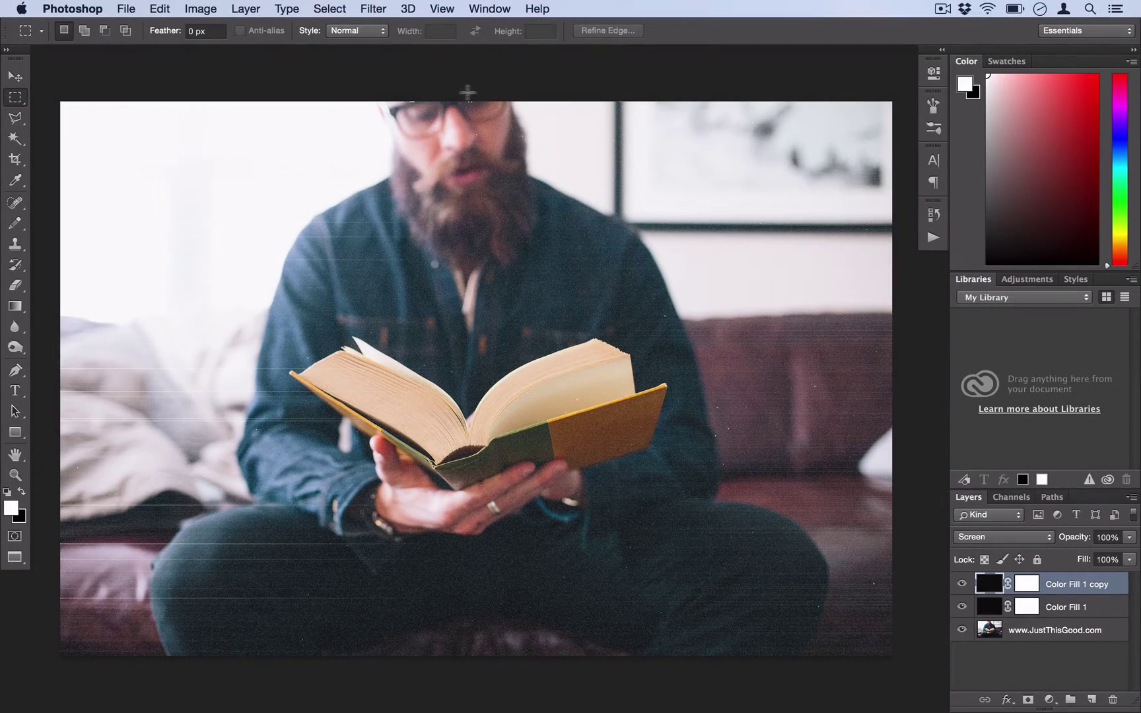
Open the Wave filter and set the wavelength to 500–999
click(373, 9)
mouse_move(420, 228)
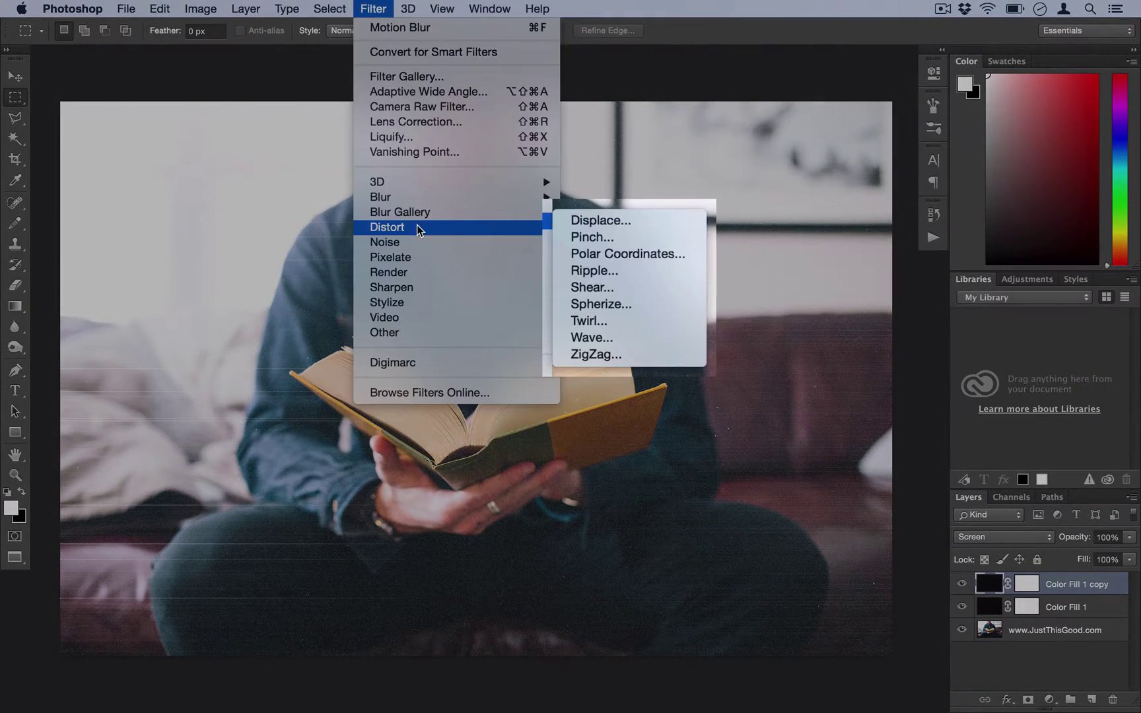
click(615, 336)
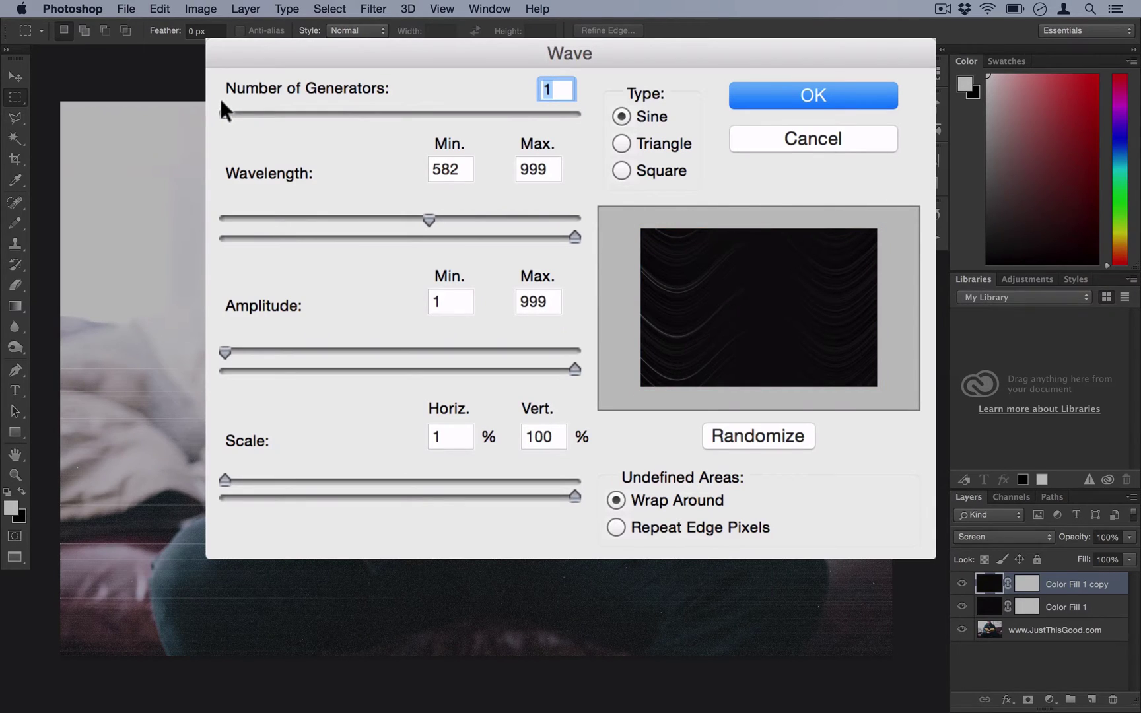
drag(414, 202, 390, 204)
double_click(446, 170)
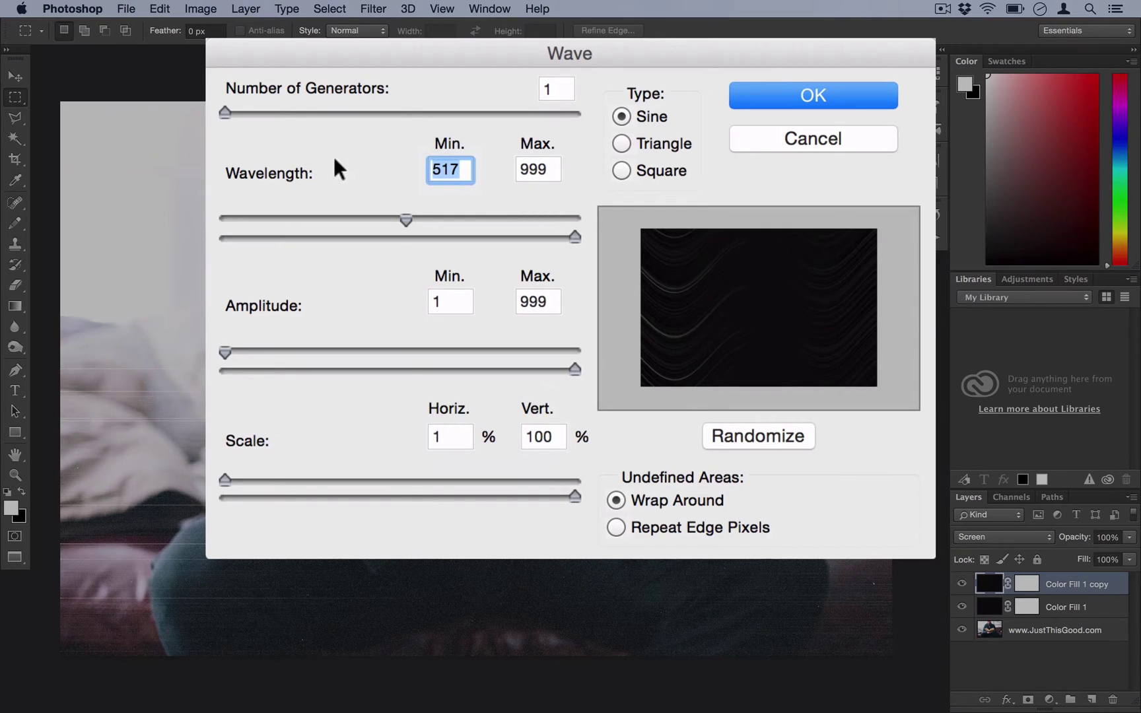
text(500)
Set amplitude 1–999, enable Wrap Around, randomize the pattern twice and apply the Wave
double_click(455, 298)
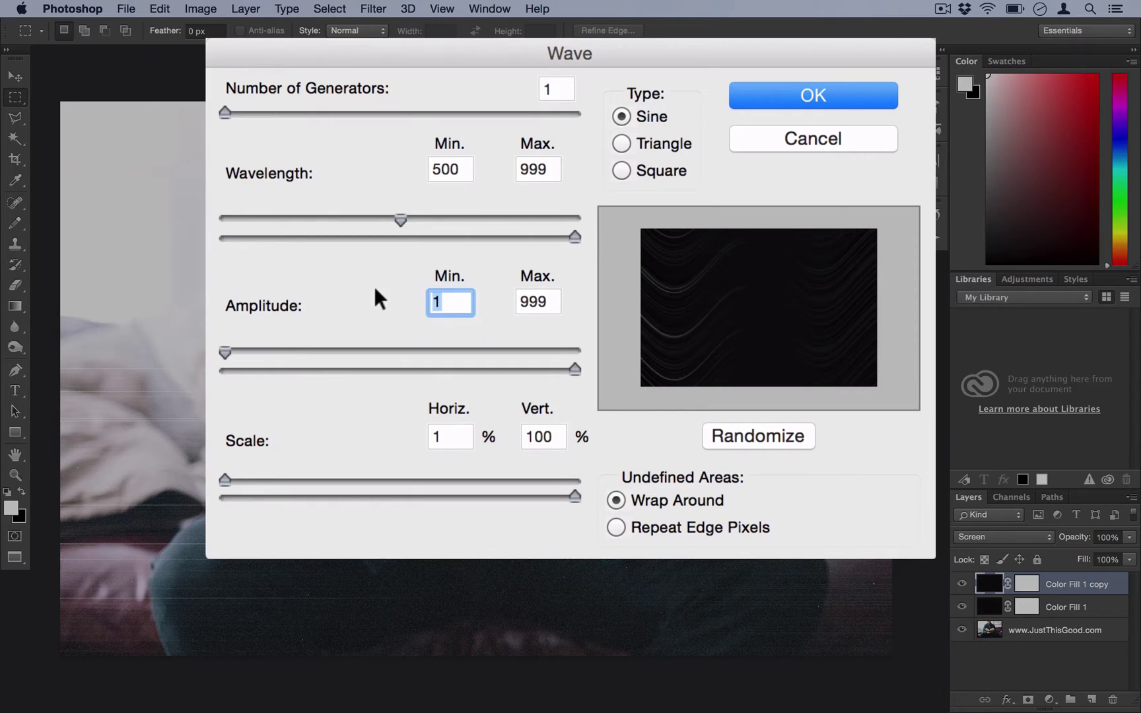
click(549, 297)
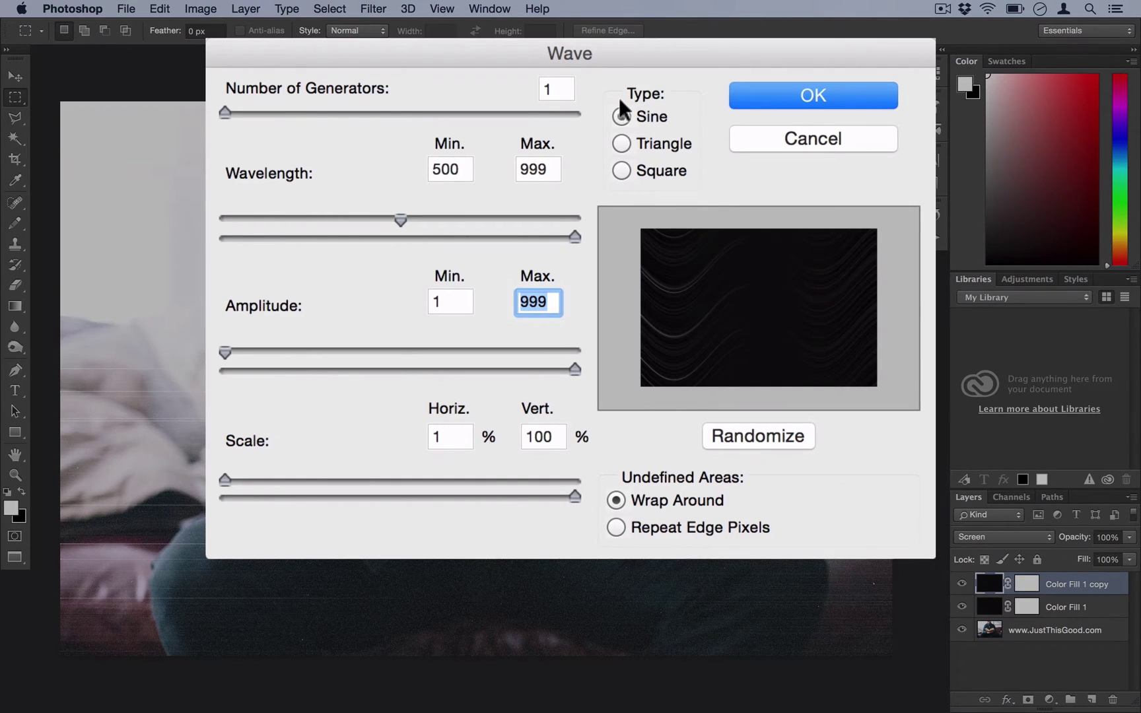
click(615, 499)
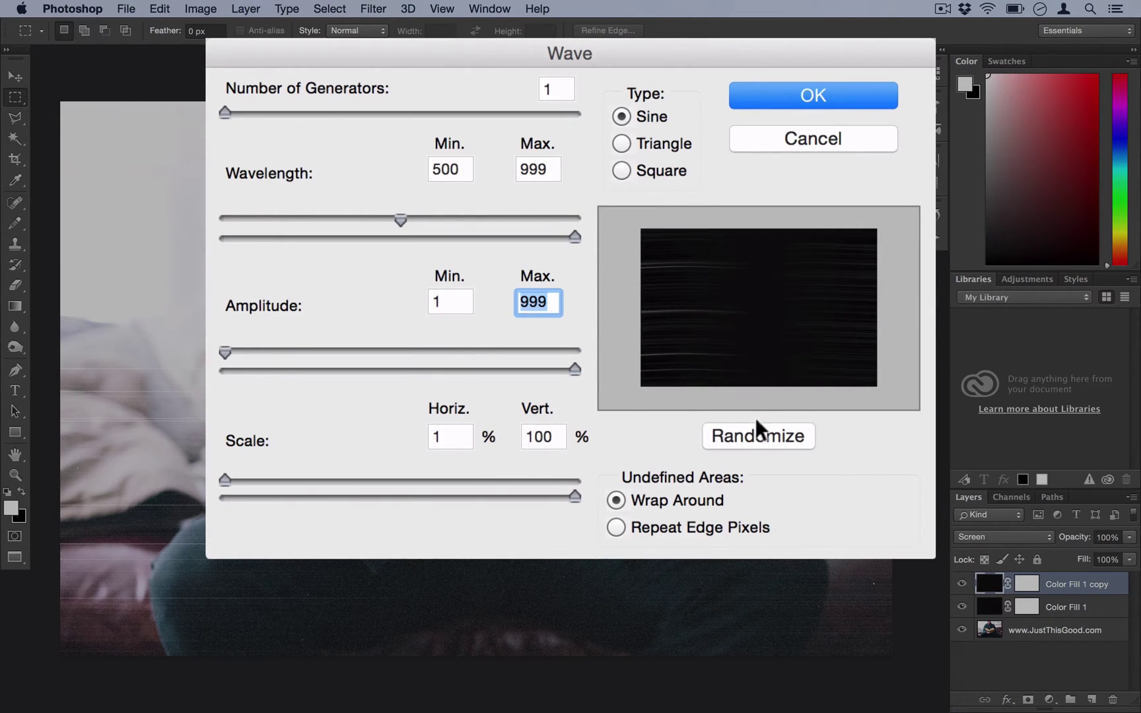
click(740, 426)
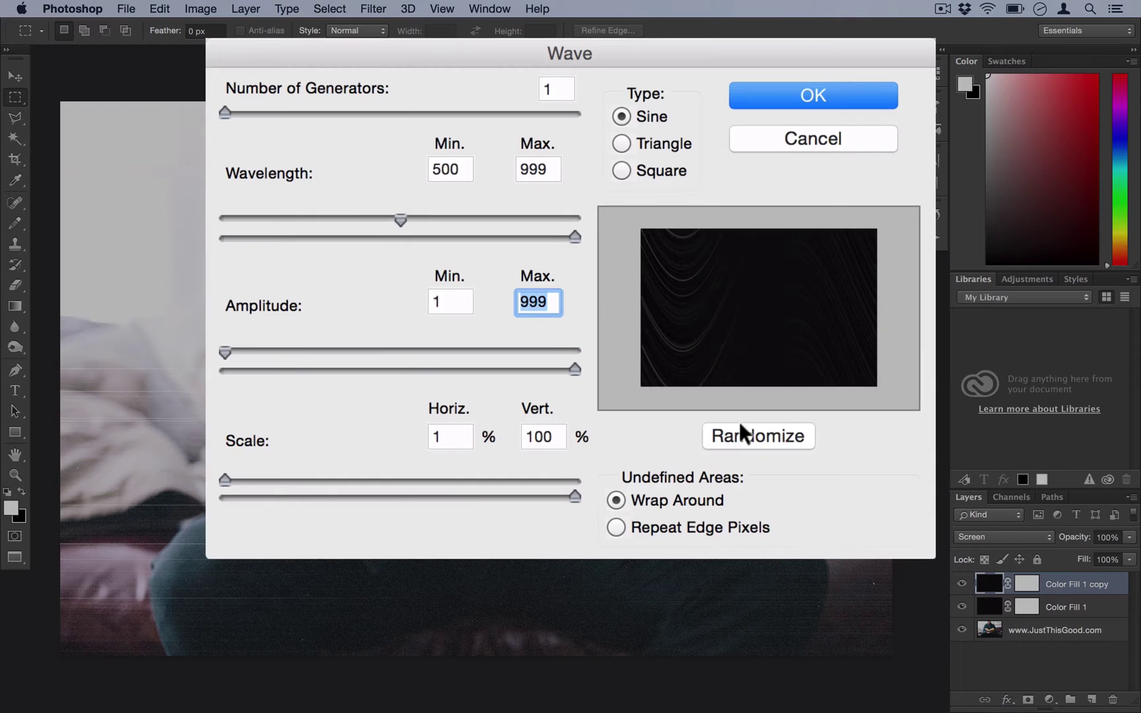
click(740, 426)
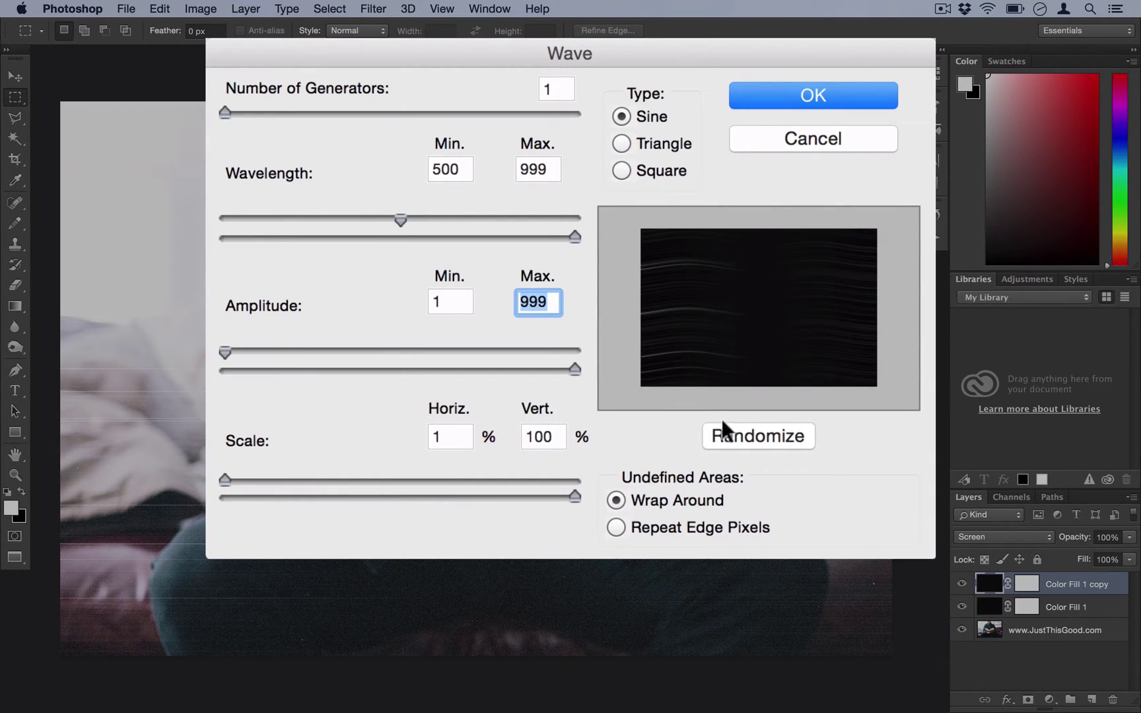
click(815, 94)
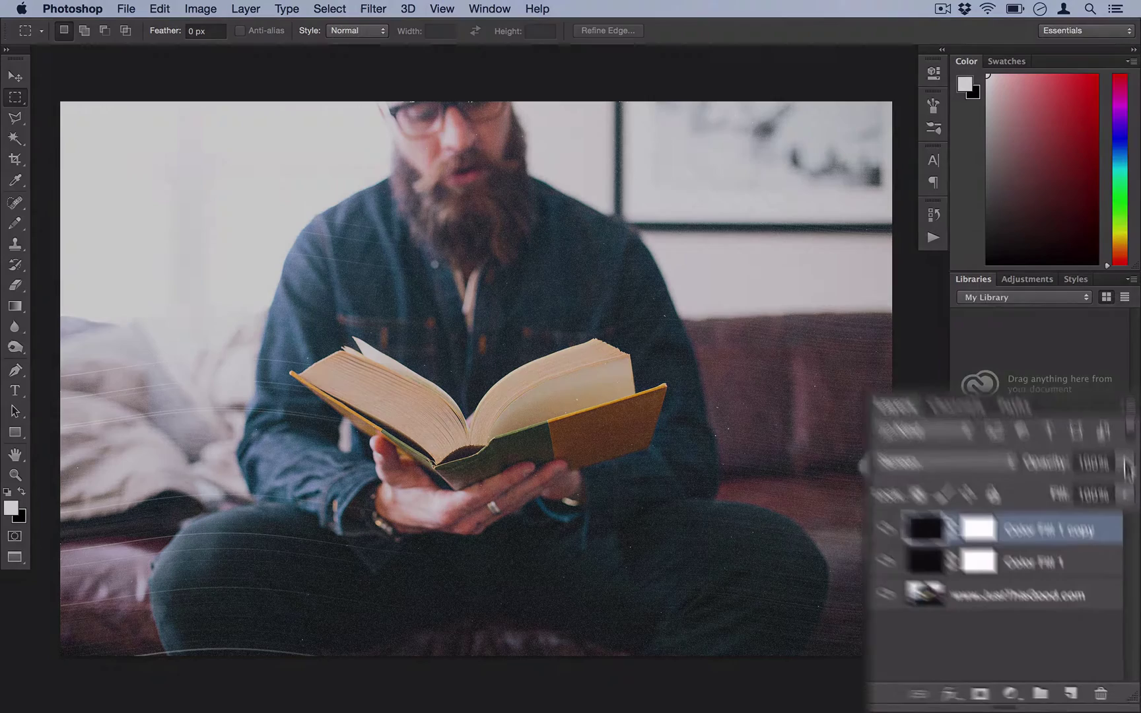
Drag the Color Fill 1 copy layer's opacity slider down to 39%
click(1121, 399)
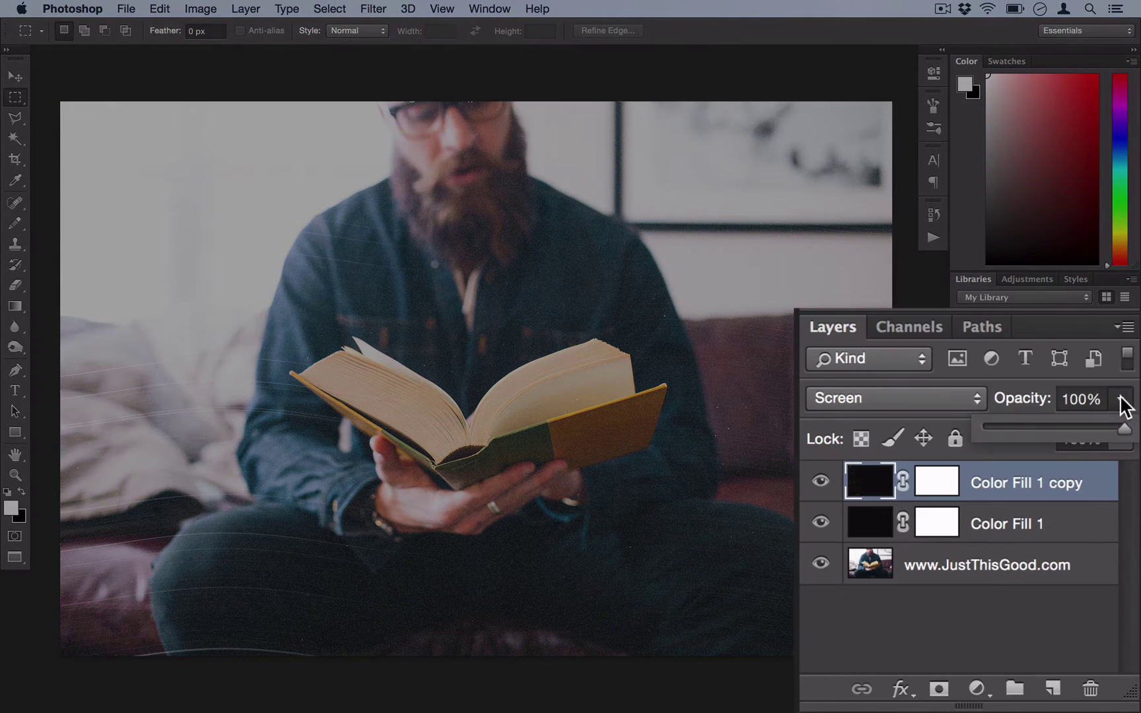
click(1052, 426)
drag(1054, 426, 1037, 426)
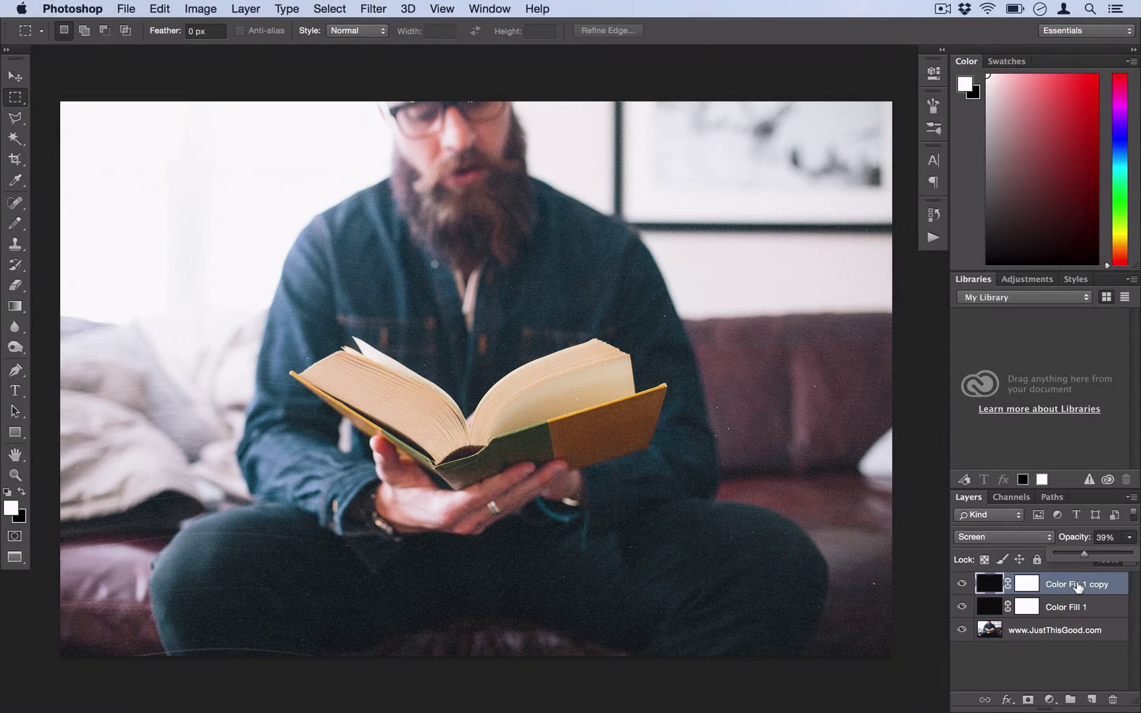
click(1077, 586)
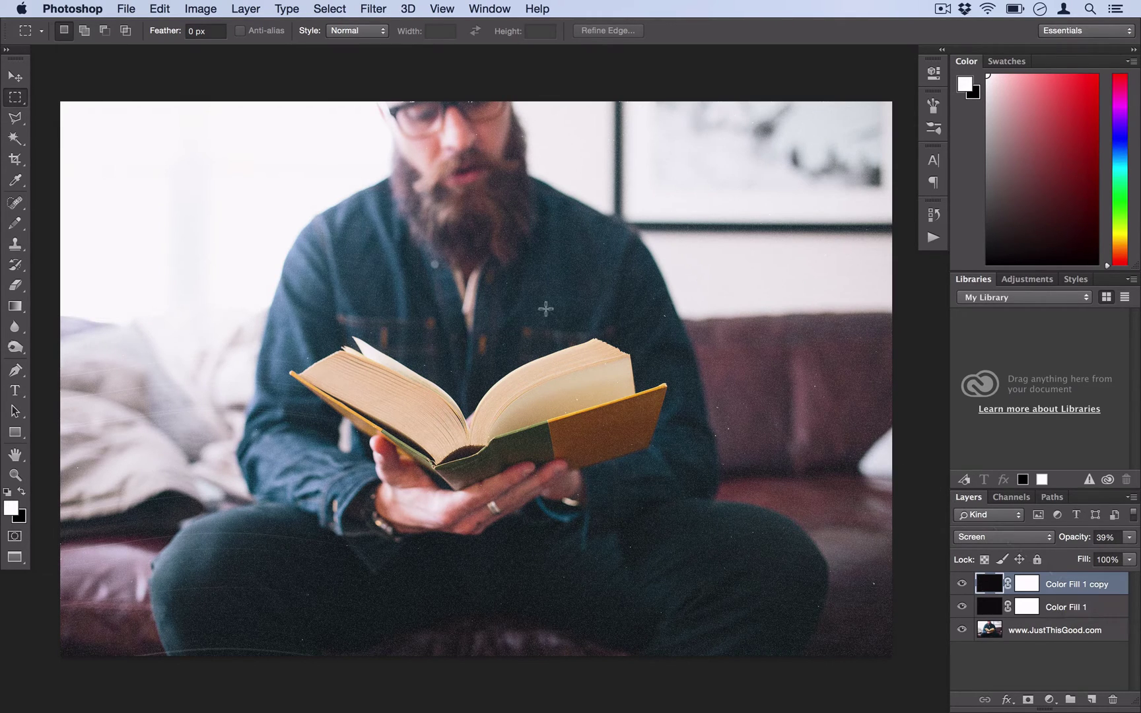
Create Solid Color fill layer Color Fill 2 and pick pale yellow fffcde in the Color Picker
click(241, 8)
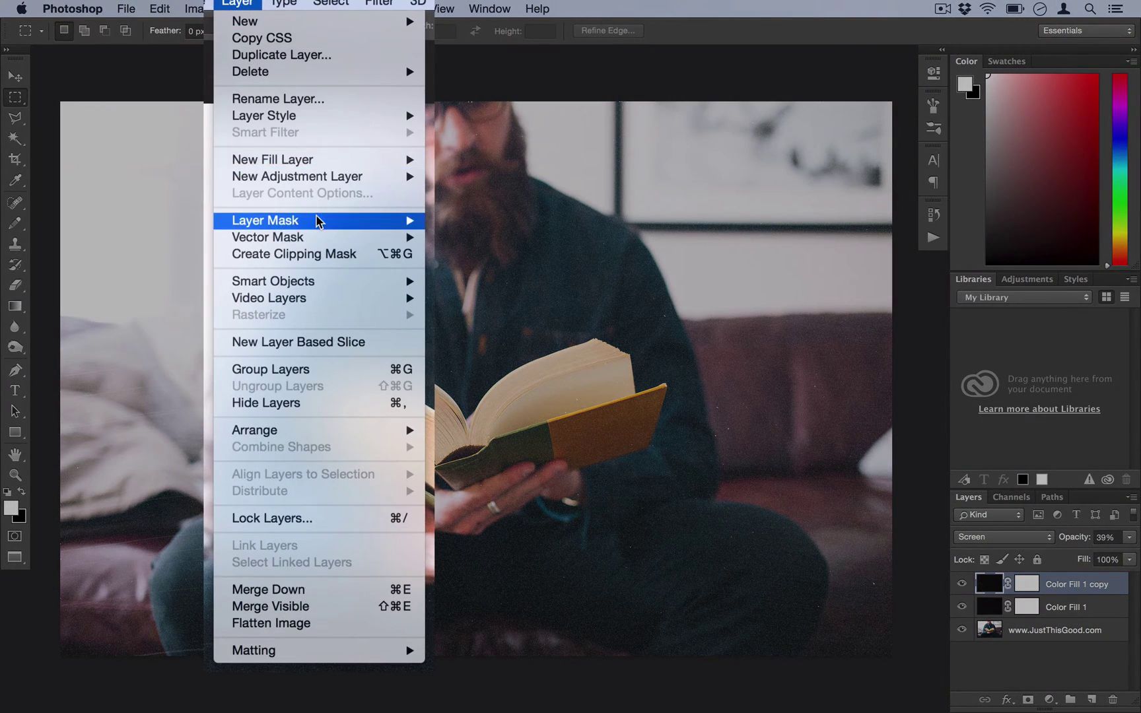
mouse_move(316, 150)
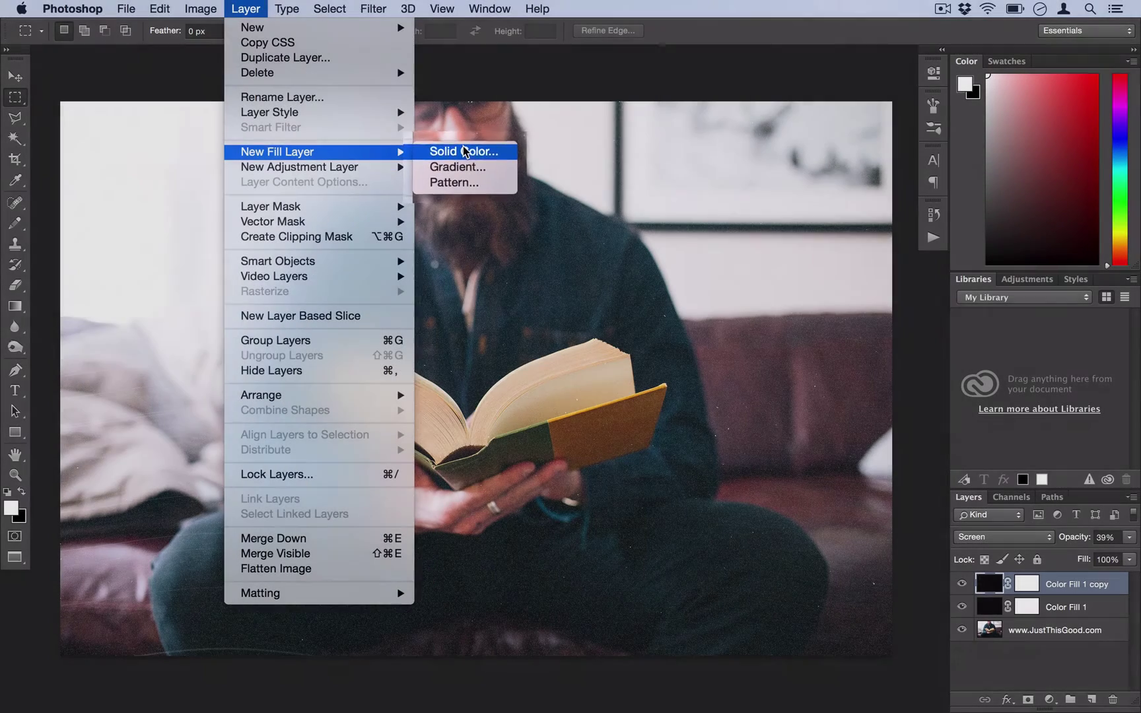
click(463, 150)
click(694, 311)
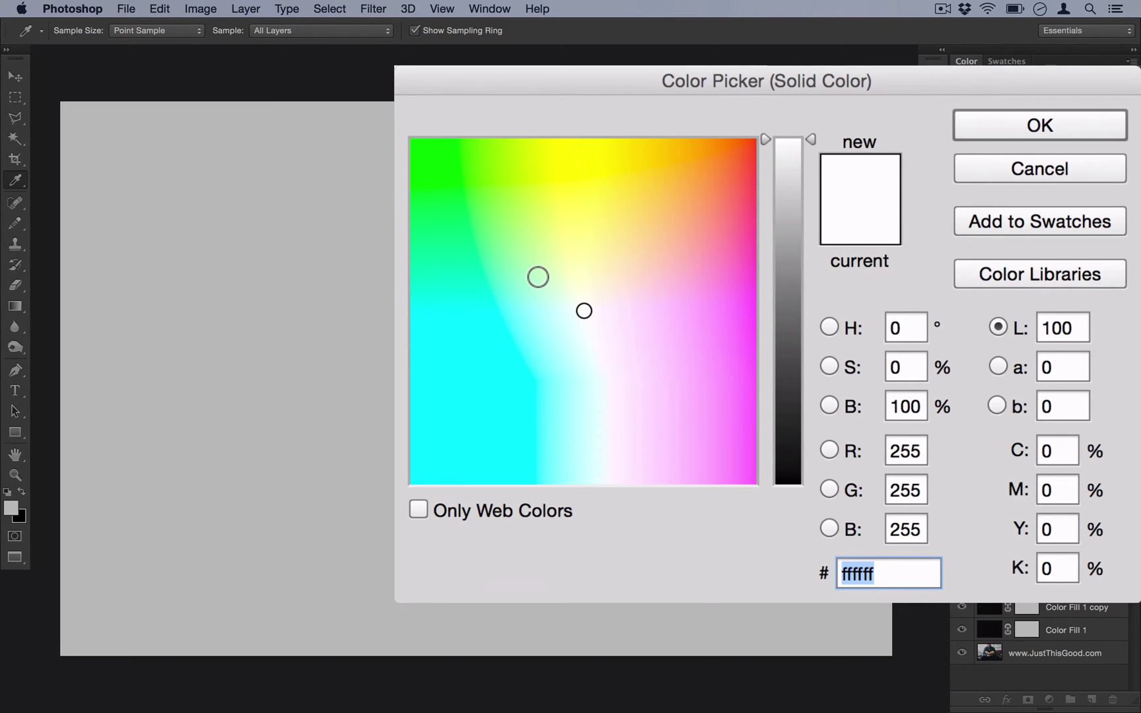
click(600, 283)
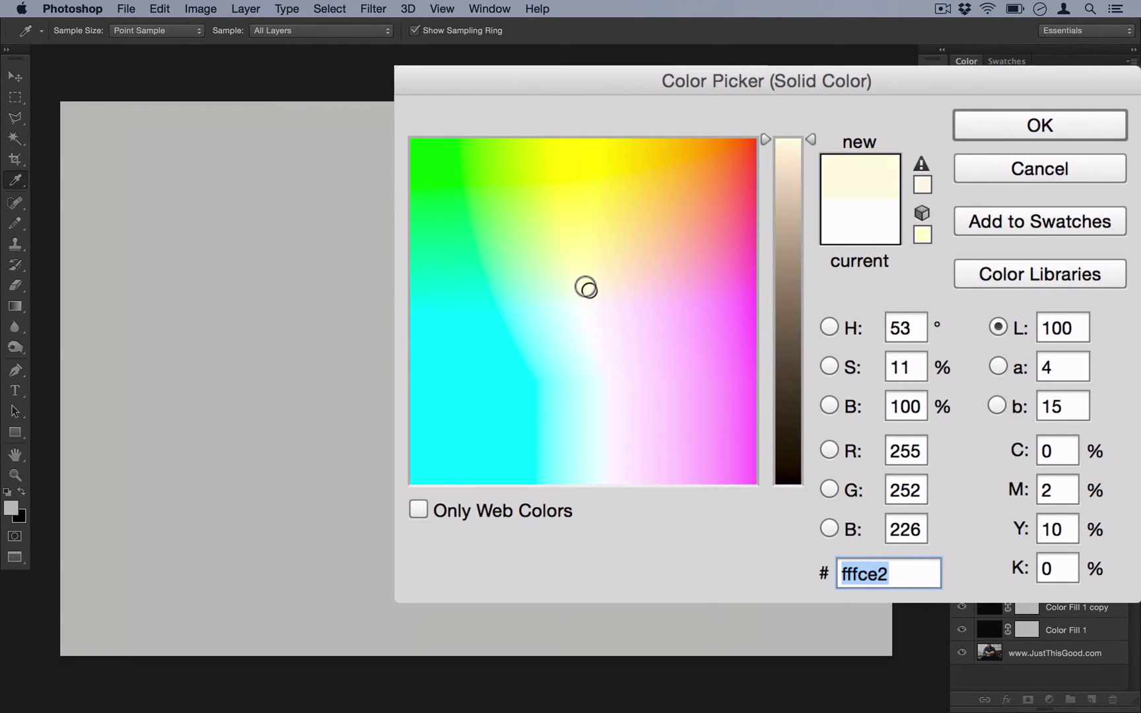
click(592, 297)
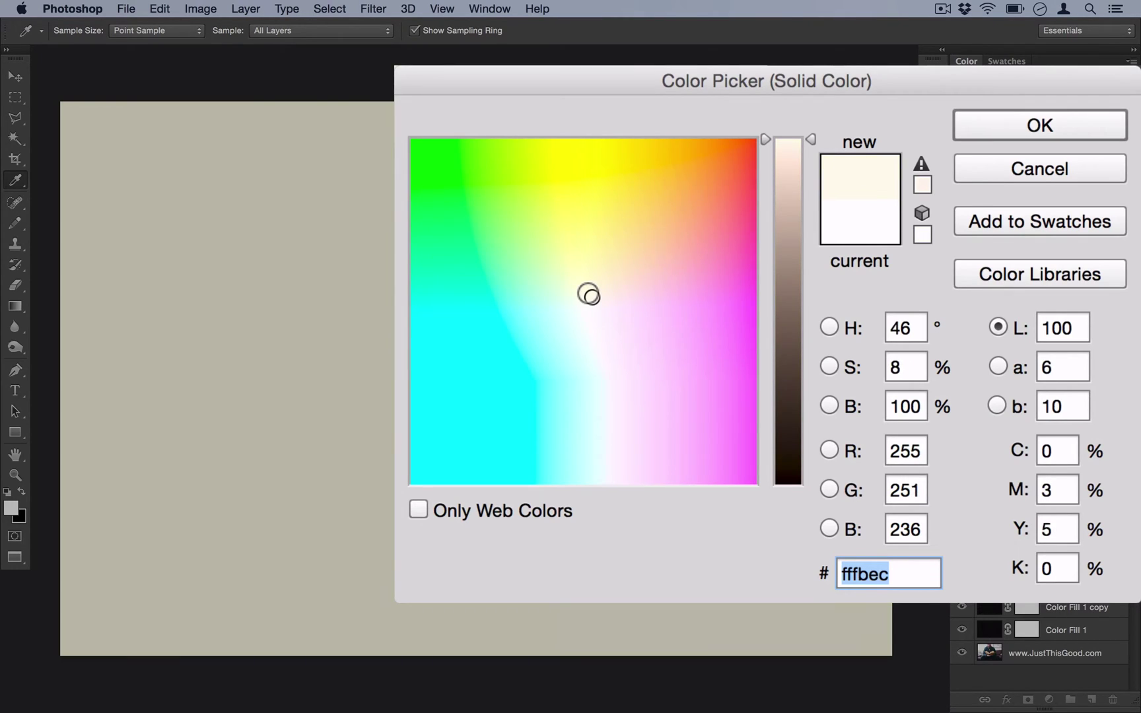
drag(588, 284, 587, 288)
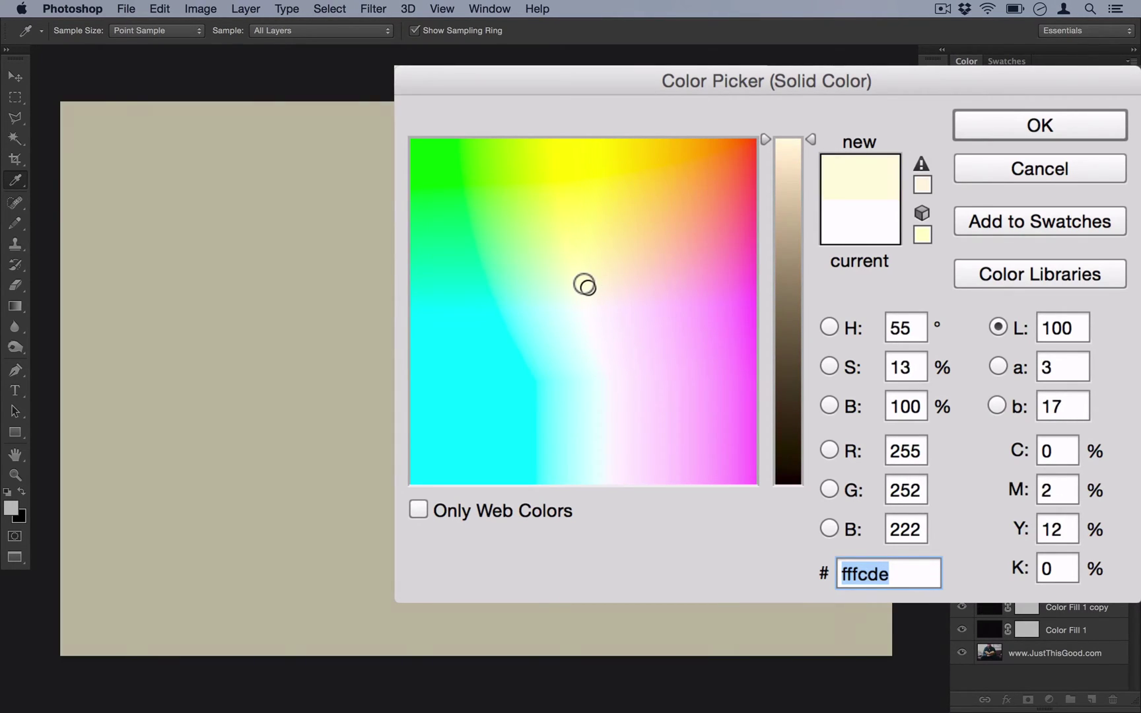
click(902, 575)
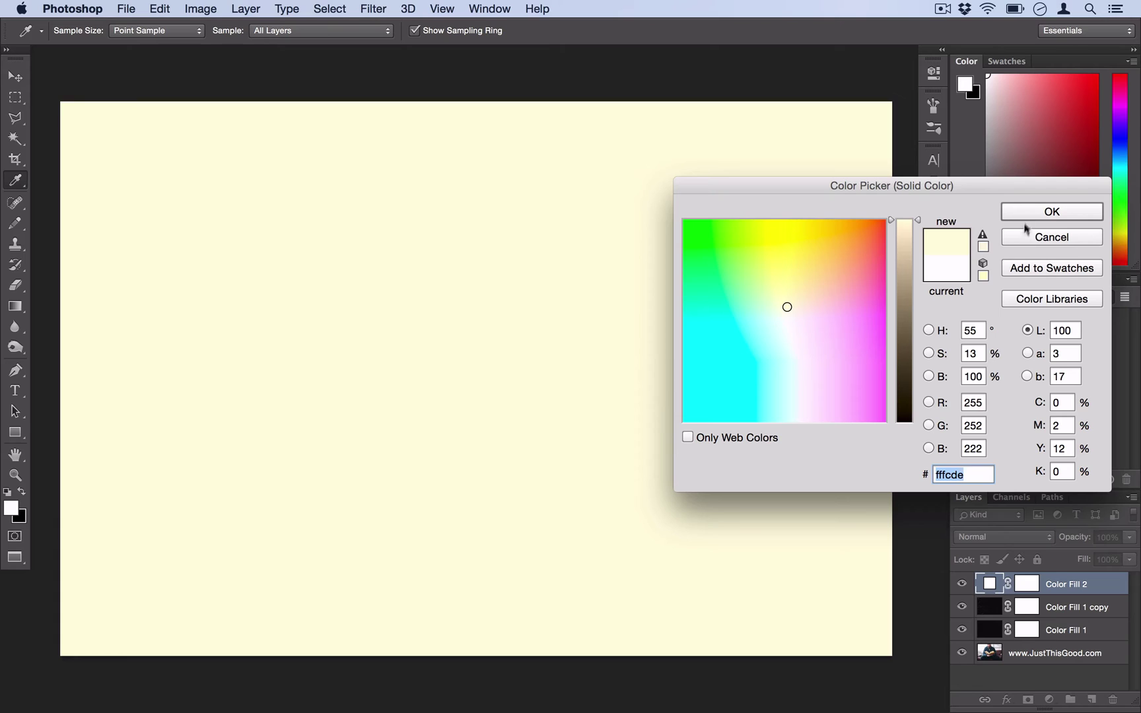
Confirm the fffcde colour and switch Color Fill 2's blend mode from Normal to Multiply
click(1025, 210)
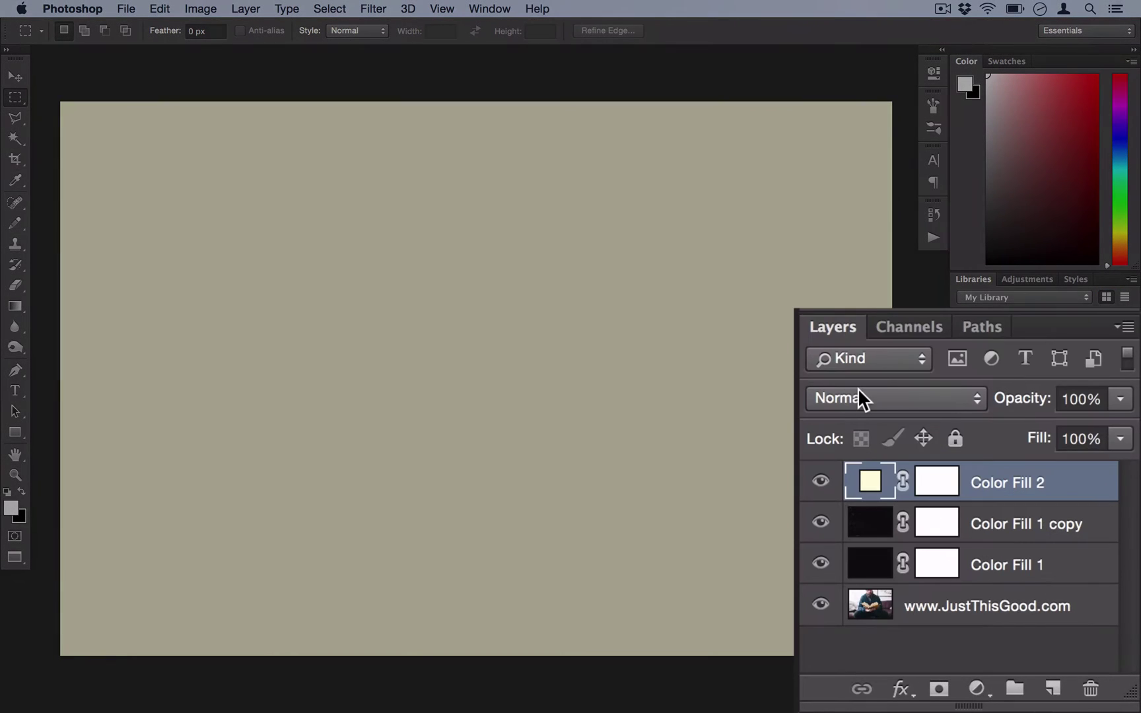
click(983, 535)
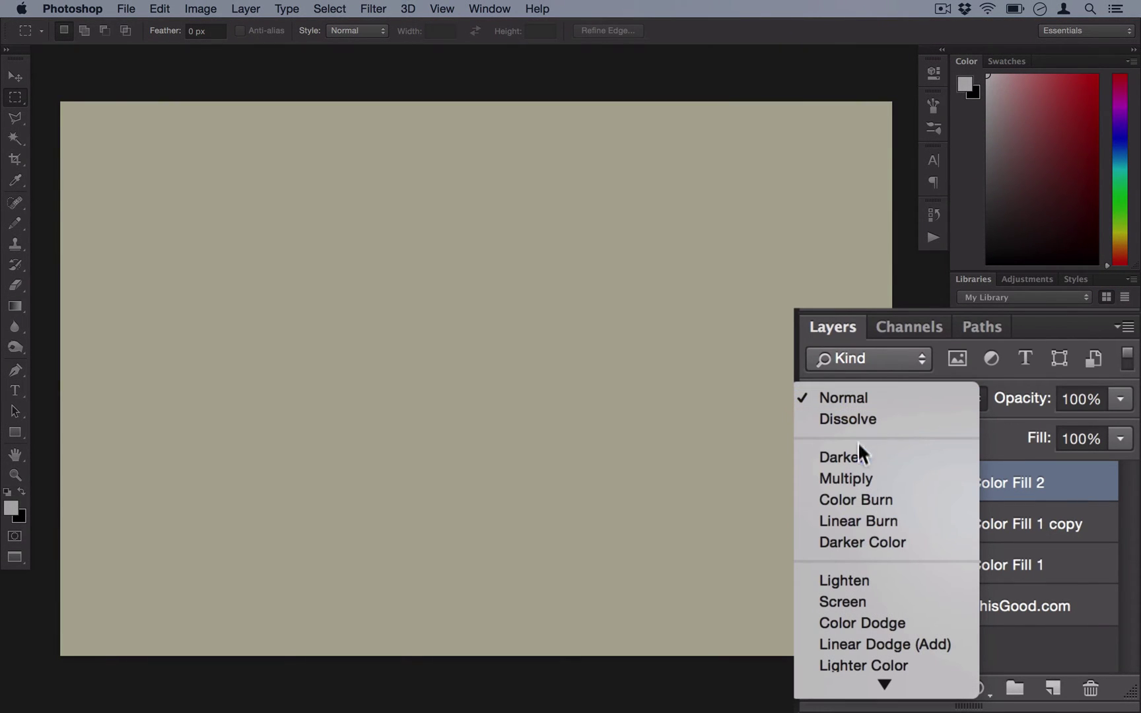
click(858, 481)
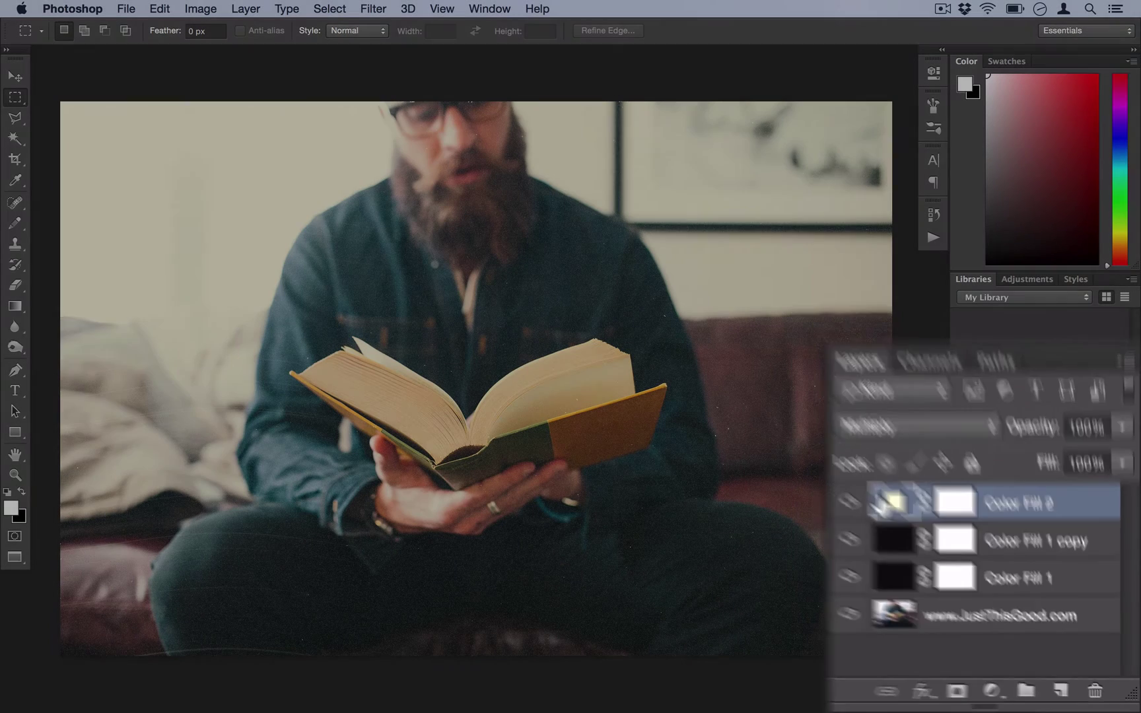